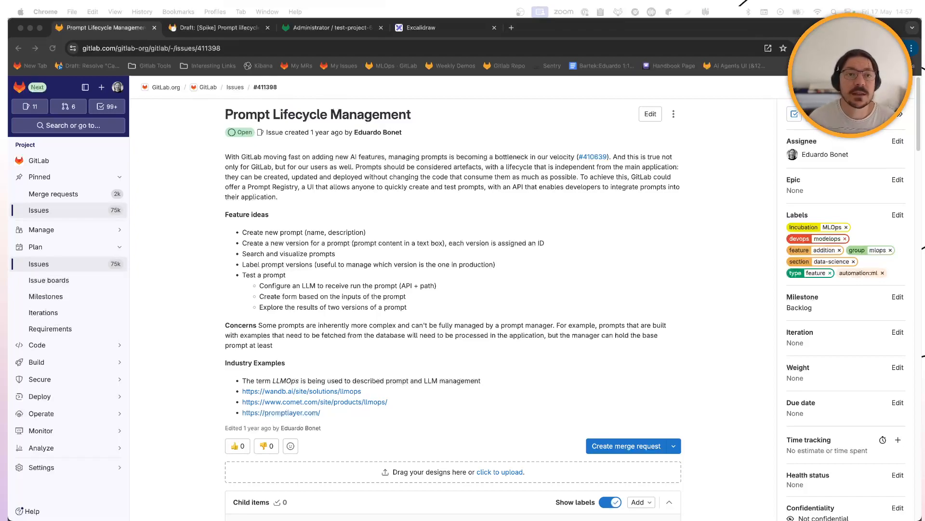
- Switch to the Draft: [Spike] Prompt lifecycle management merge request to review its spike goals
click(195, 30)
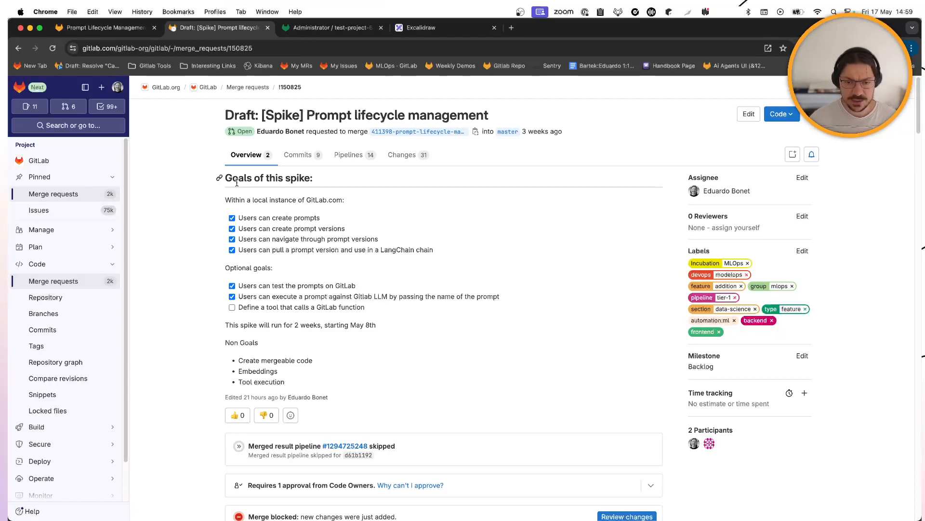
- Open Deploy > AI Agents in test-project-6, which shows no agents yet
click(332, 34)
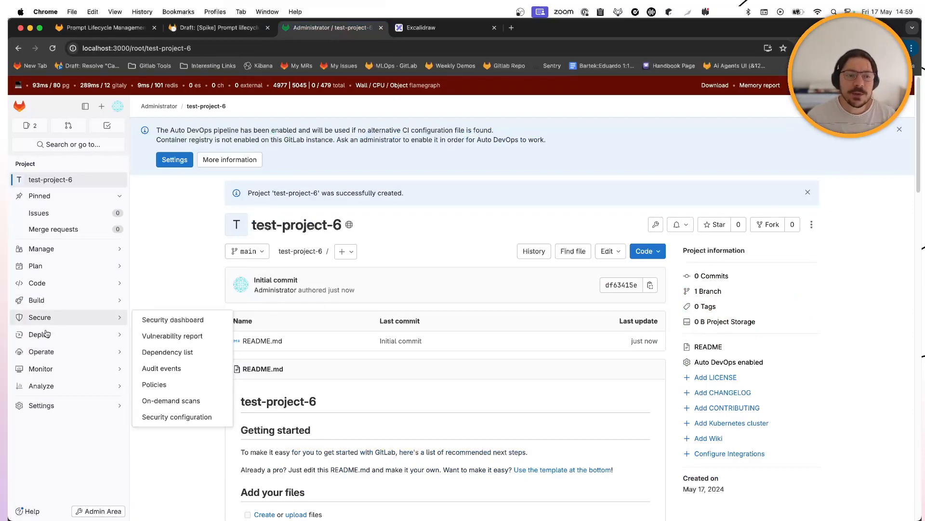
mouse_move(46, 335)
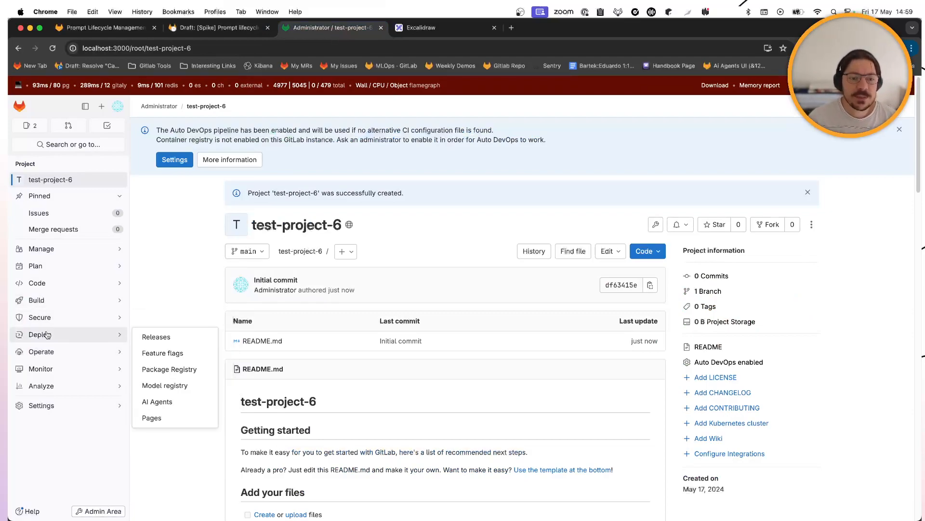
click(155, 407)
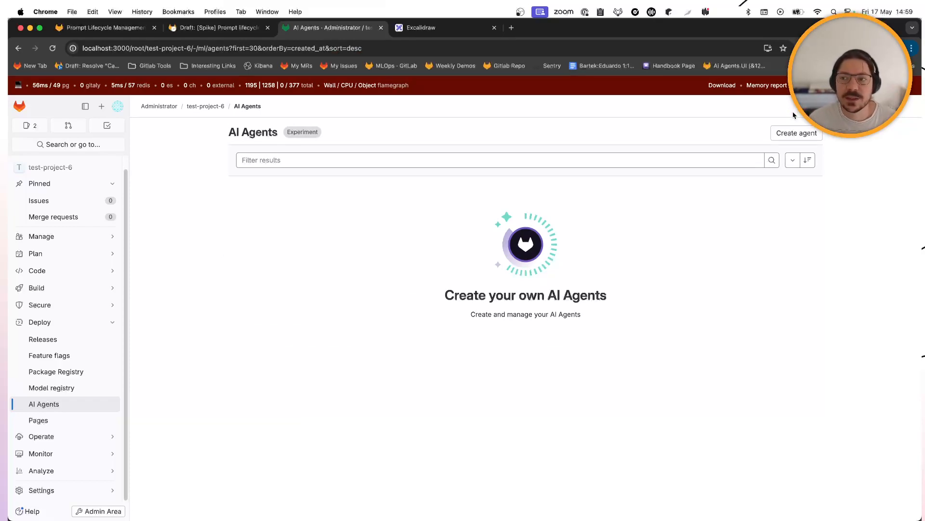
- Start a new agent and name it jokester
double_click(260, 133)
click(557, 137)
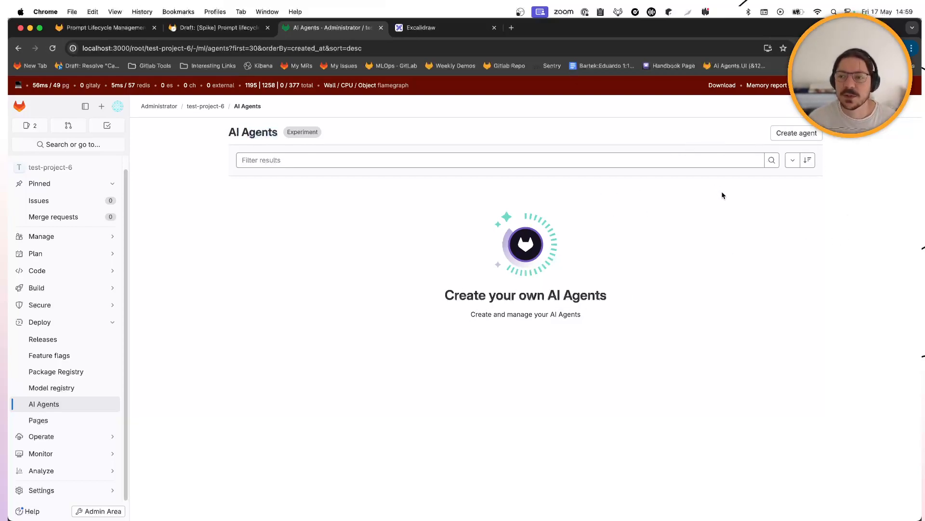
click(779, 135)
click(230, 165)
text(jokester)
key(Left)
key(Left)
key(Left)
key(Left)
text(e)
- Create jokester as a Simple prompt agent with no versions and open an empty prompt playground
click(304, 196)
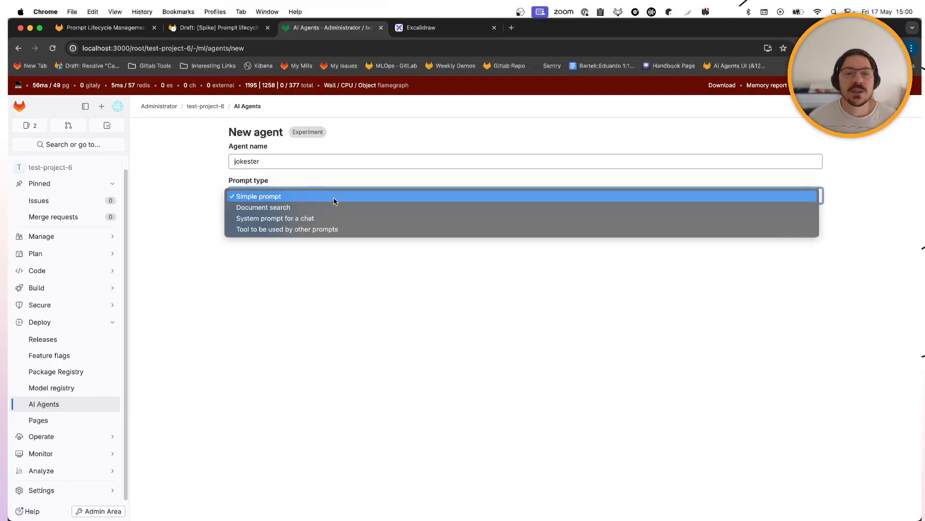
click(269, 197)
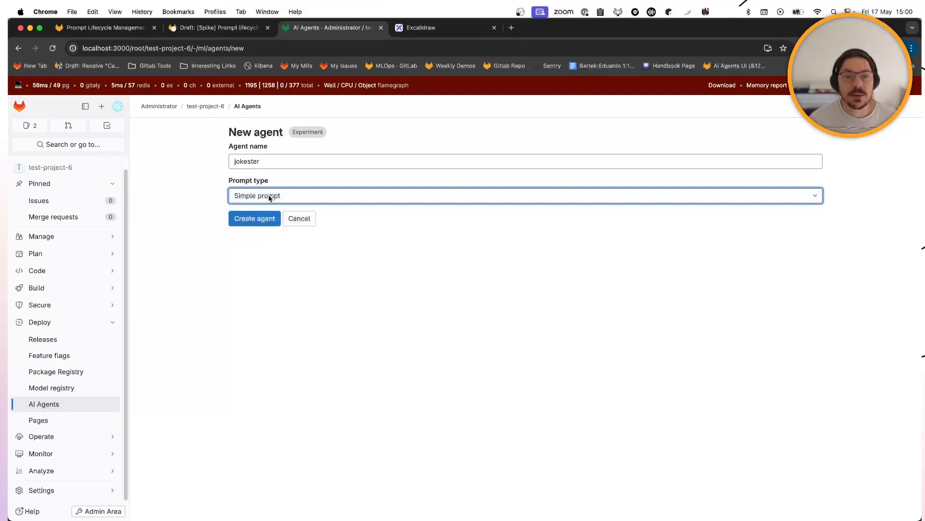
click(253, 217)
click(307, 161)
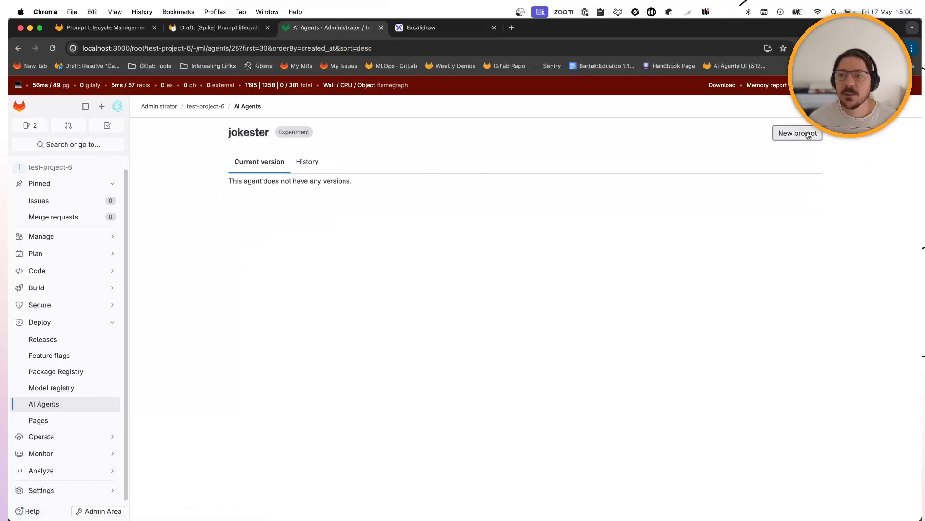
click(797, 133)
click(315, 158)
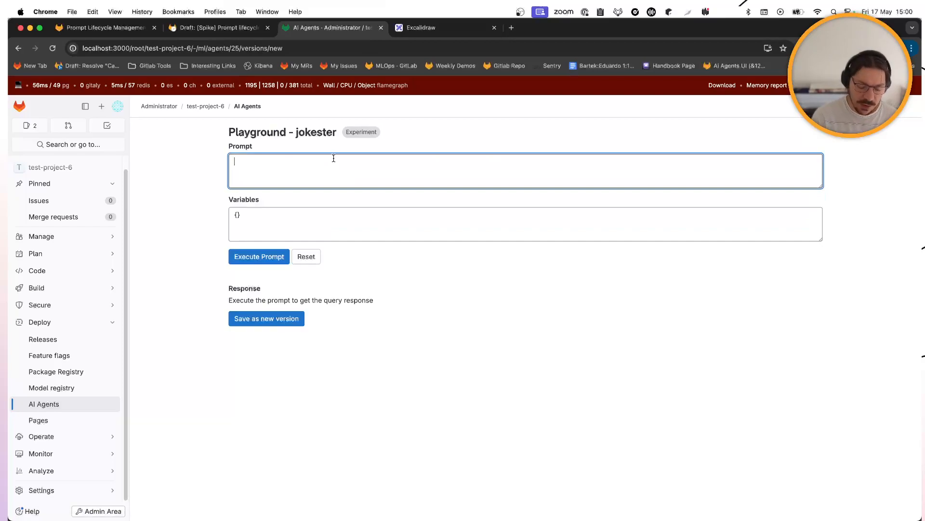
- Enter the prompt 'Tell me a joke' and run it to get a joke
text(Te)
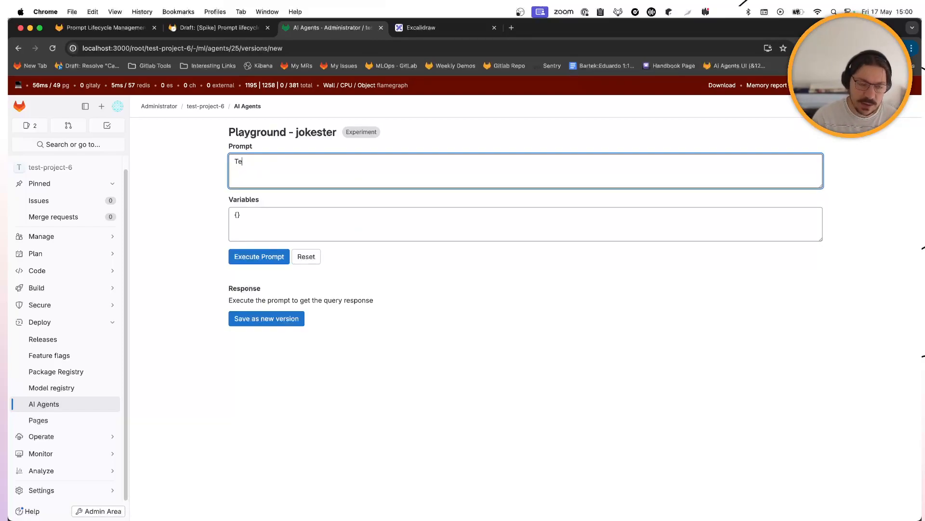
text(ll me a joke)
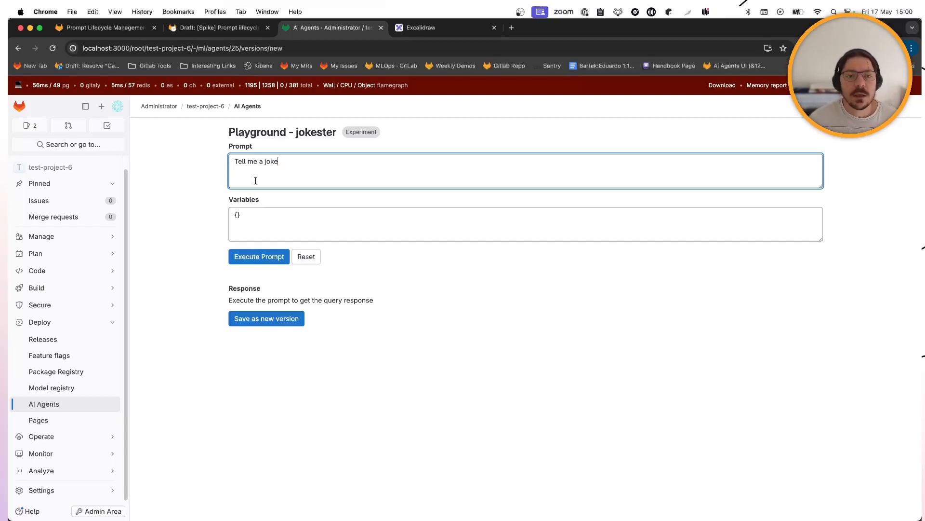
click(264, 263)
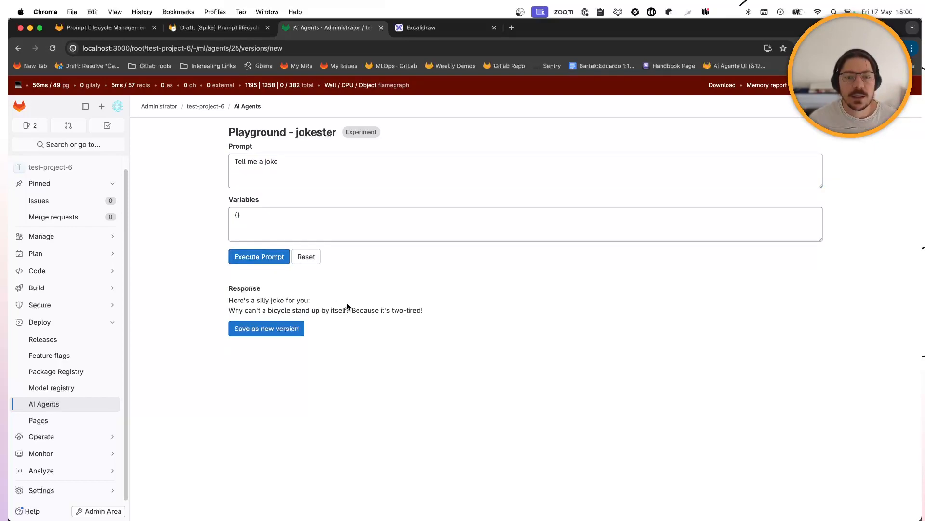
drag(424, 311, 140, 299)
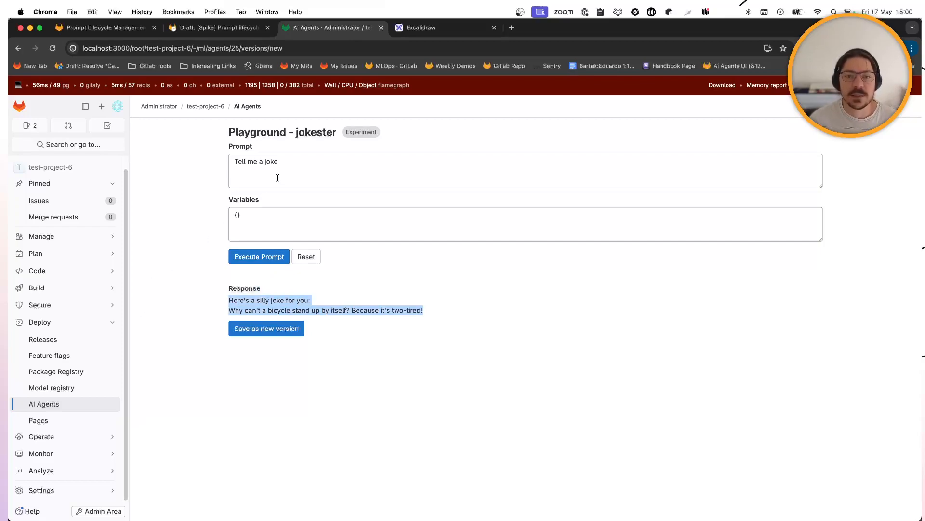
- Change the prompt to 'Tell me a joke about {topic}' and run it with topic mondays
click(459, 162)
text(about )
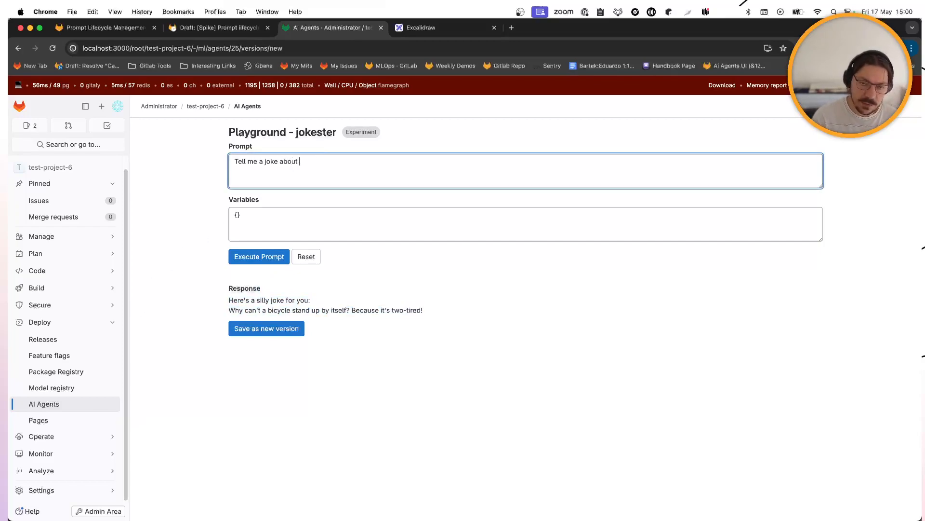
text({ topic)
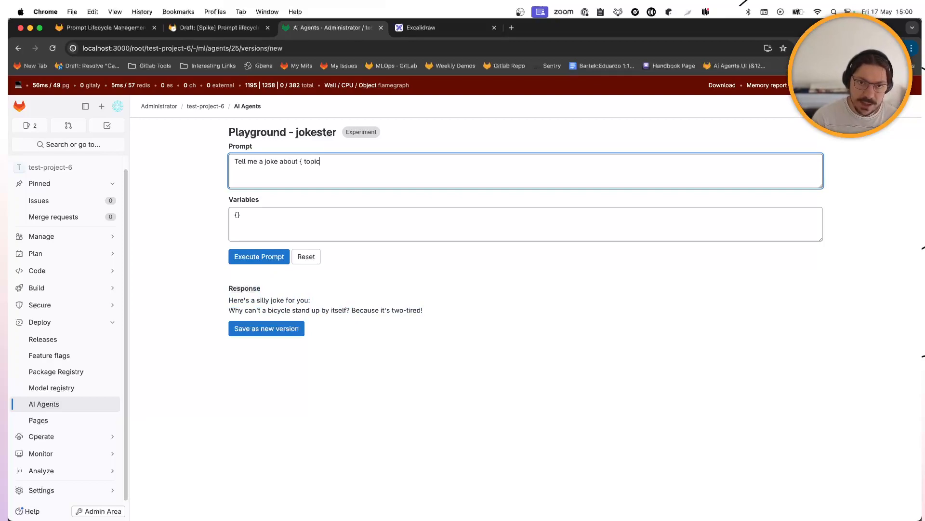
key(BackSpace)
key(BackSpace)
key(BackSpace)
key(BackSpace)
text(op)
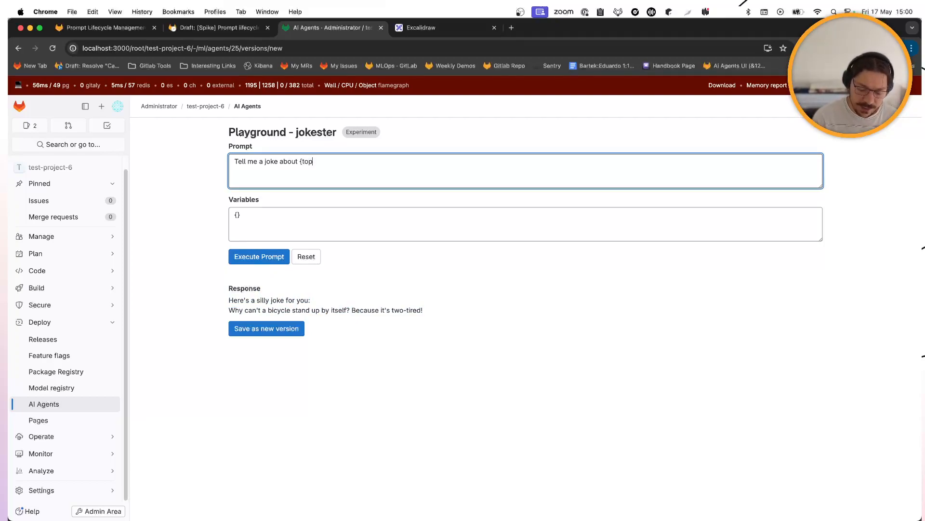
text(ic})
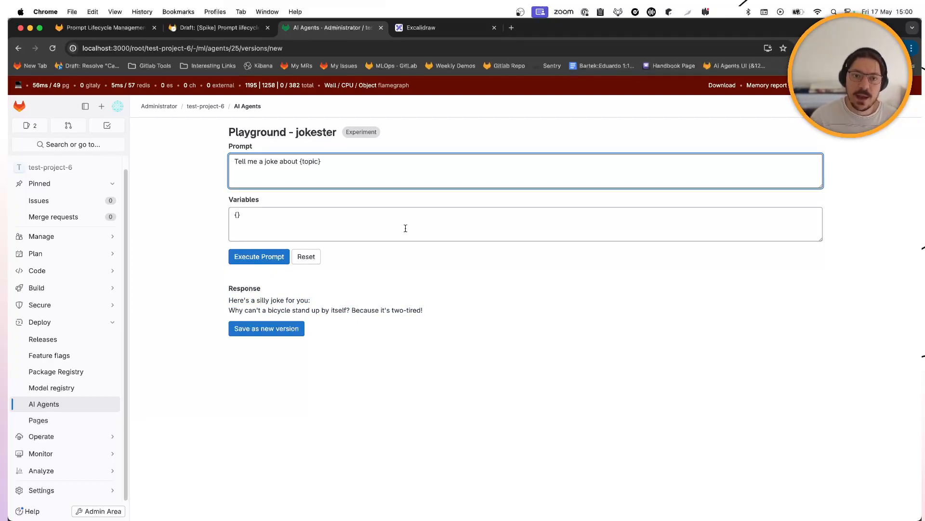
click(238, 213)
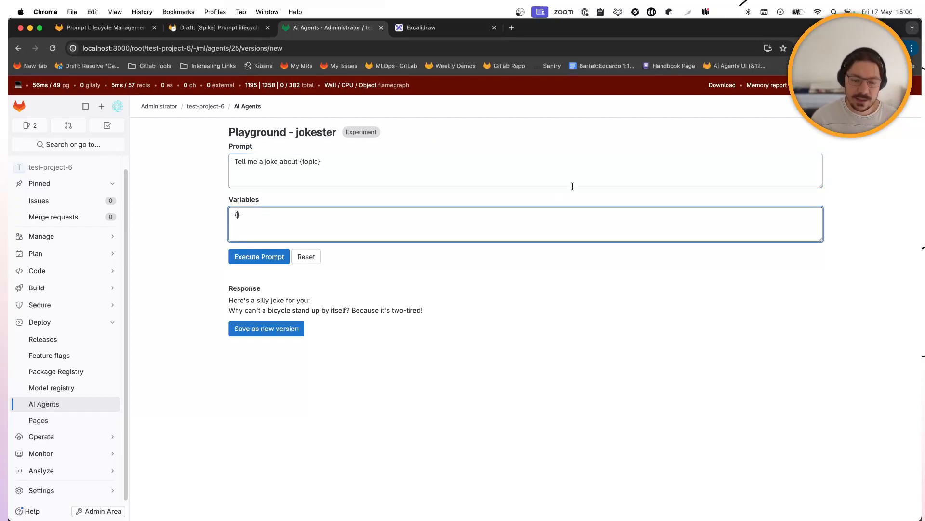
text("")
text(topic)
text(: "s)
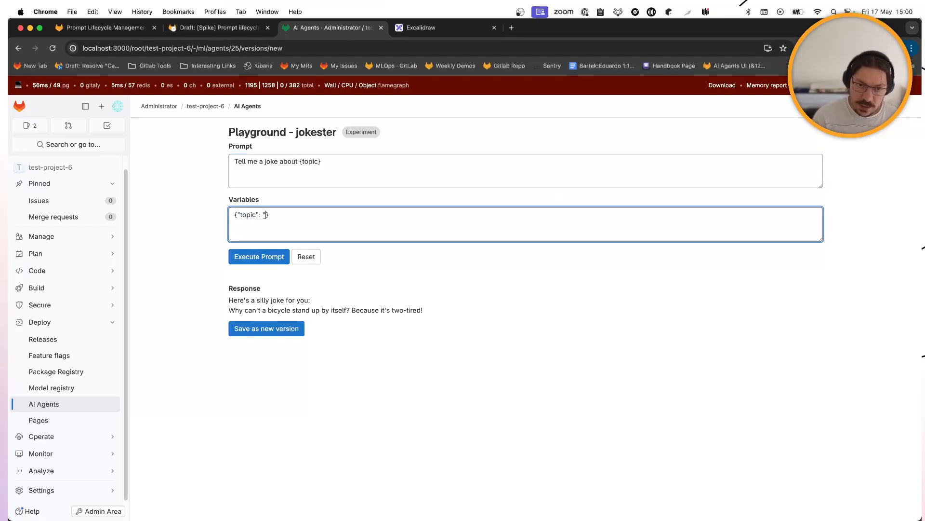
text(mondays)
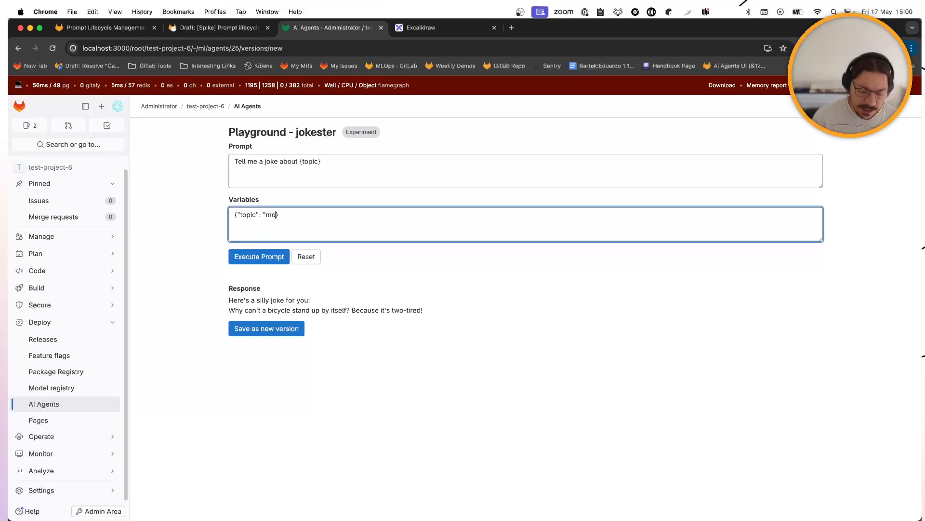
text(")
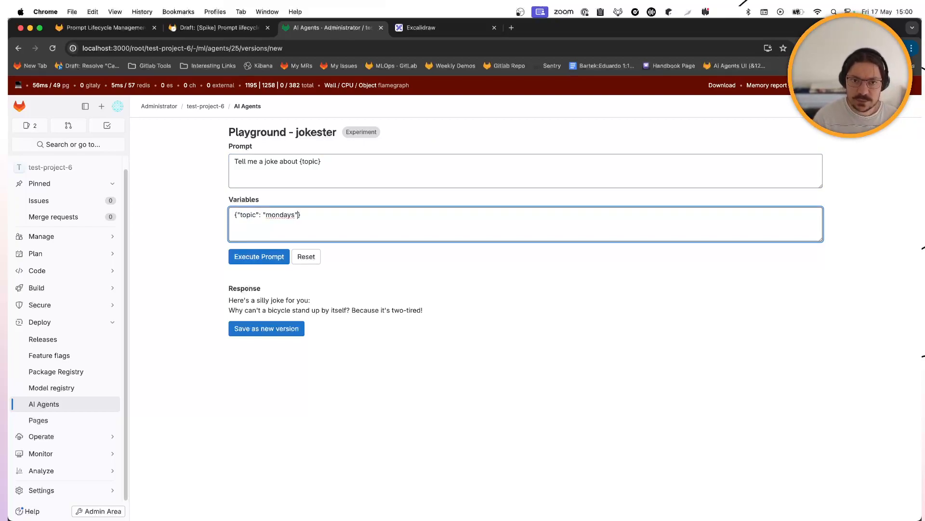
click(260, 255)
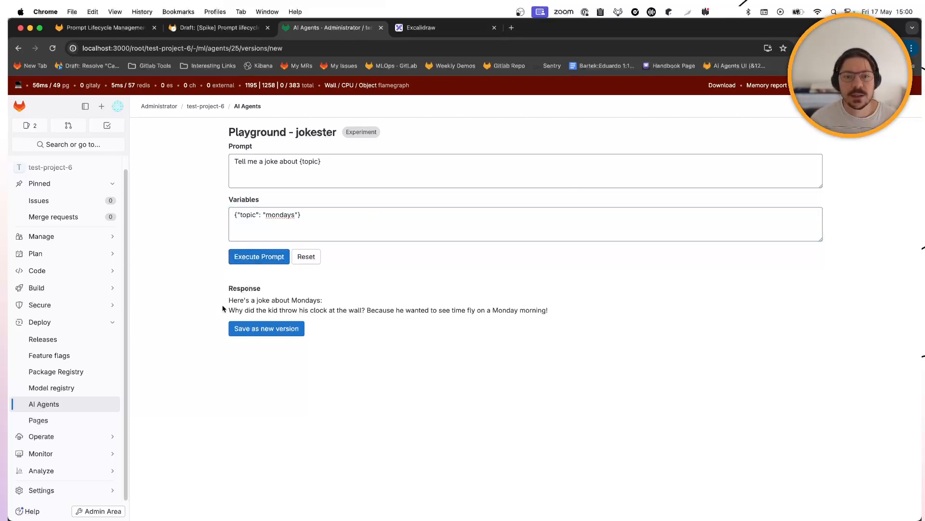
drag(238, 312, 292, 307)
click(292, 308)
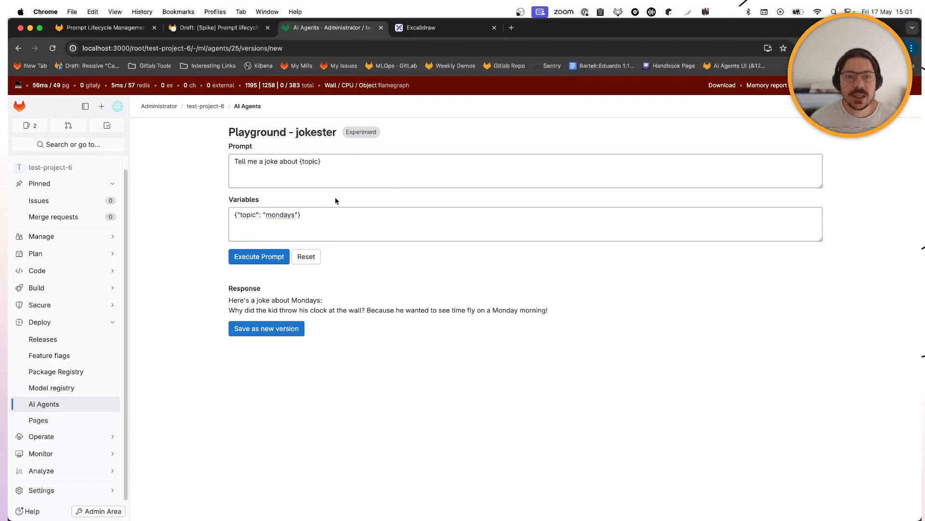
- Save the Mondays joke prompt as a new version and check the version history
click(257, 330)
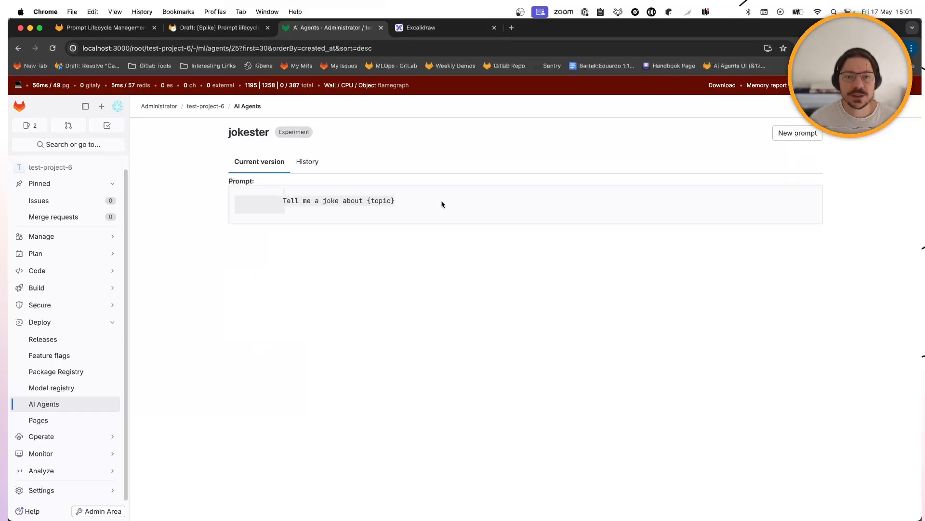
drag(378, 200, 301, 196)
click(311, 212)
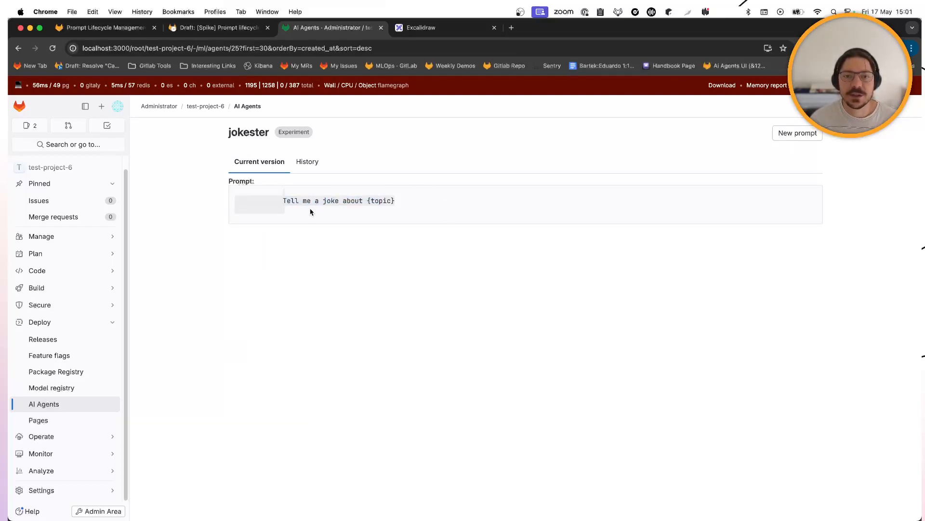
click(314, 164)
click(266, 165)
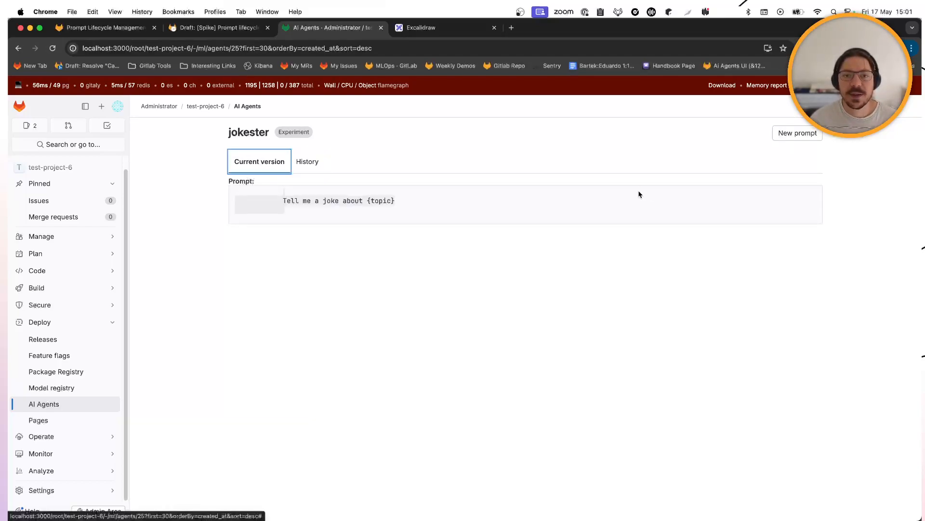
- In a new prompt, append 'Talk like a pirate.' and run it with topic treasures
click(791, 135)
click(371, 165)
text(,)
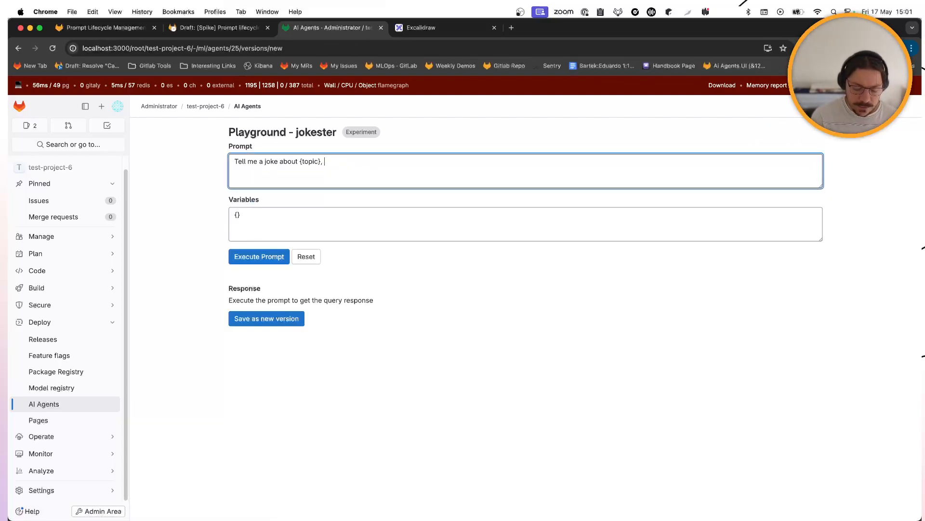
key(BackSpace)
key(BackSpace)
text(. Talk )
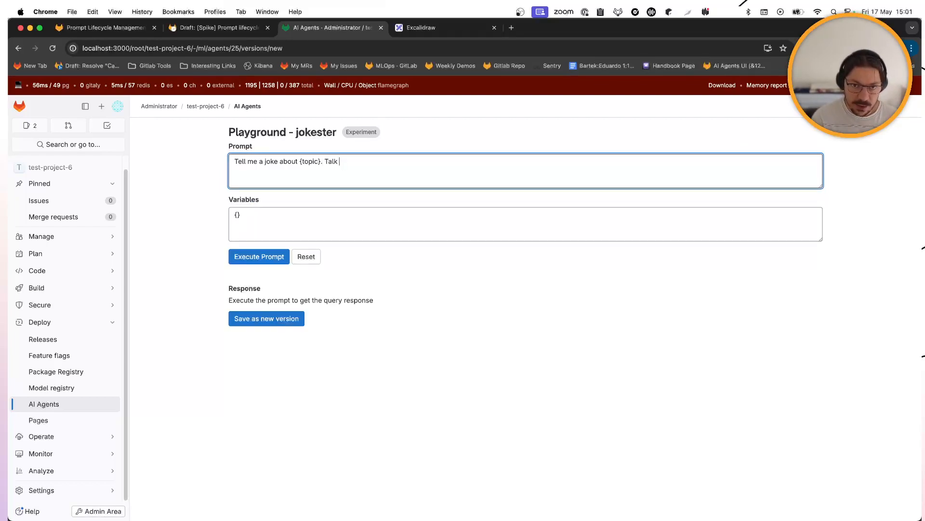
text(like a pirate.)
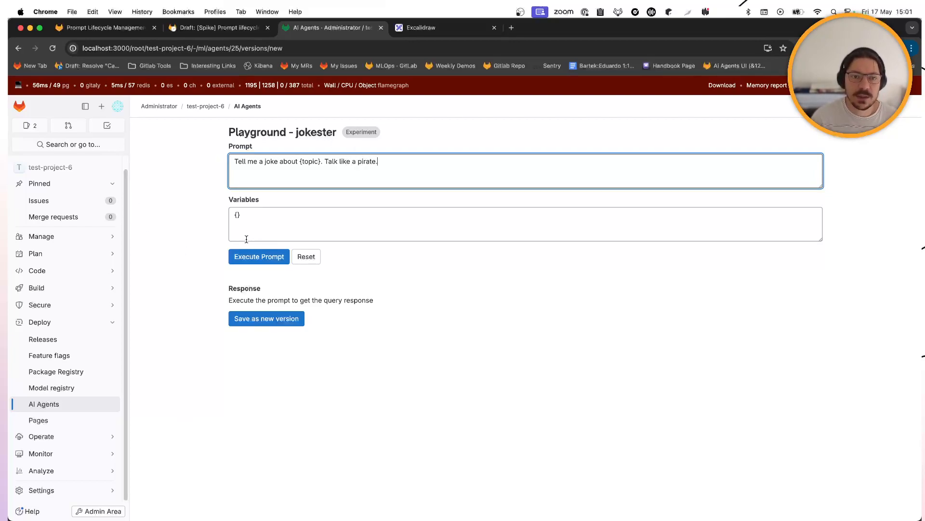
click(237, 214)
text("topic": "treas)
key(BackSpace)
text(treasures")
click(276, 259)
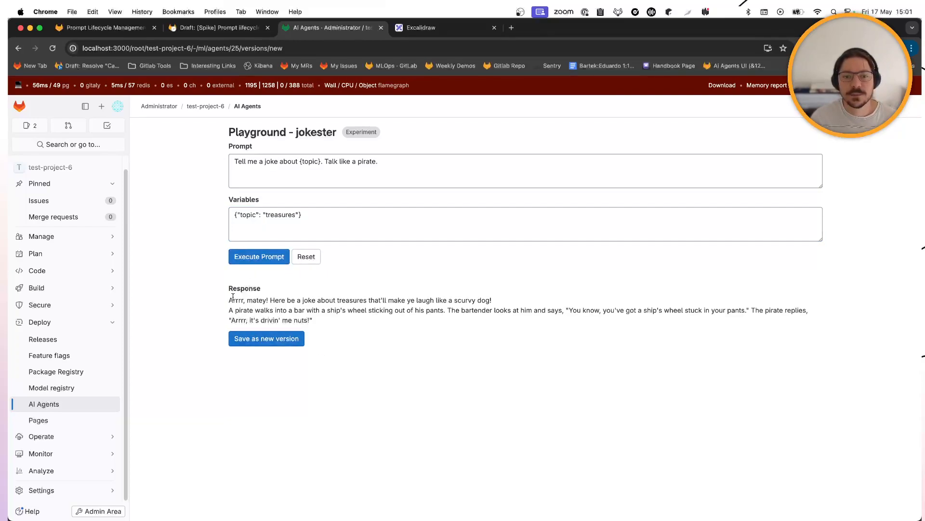
- Save the pirate prompt as a new version and view history listing versions 36 and 37
drag(233, 300, 350, 323)
click(391, 341)
click(258, 338)
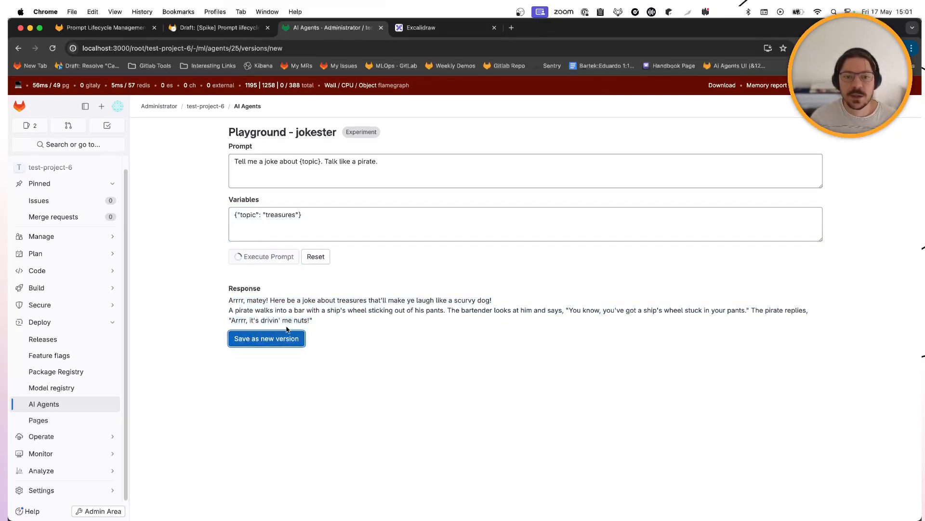
click(307, 161)
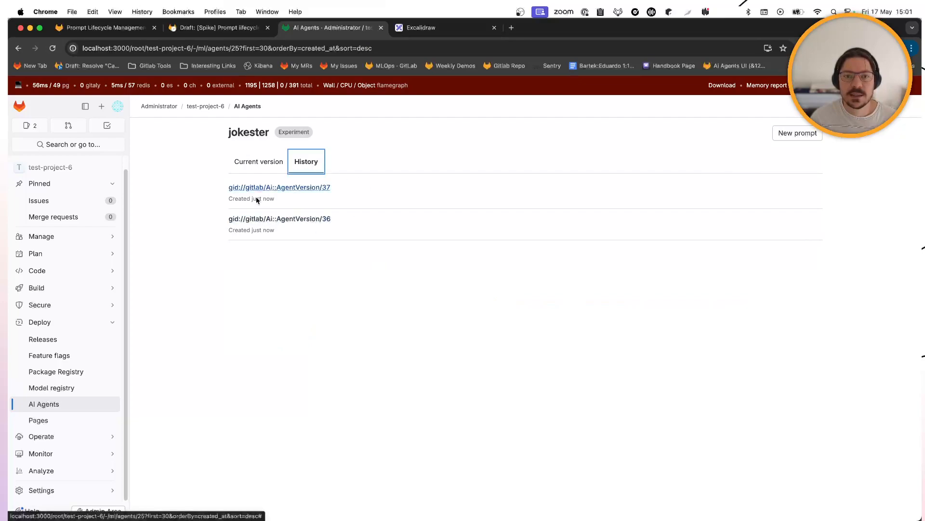
- Compare jokester's current version with its history, then start a fresh playground prefilled with the pirate prompt
click(265, 166)
click(305, 167)
click(243, 167)
click(299, 165)
click(270, 164)
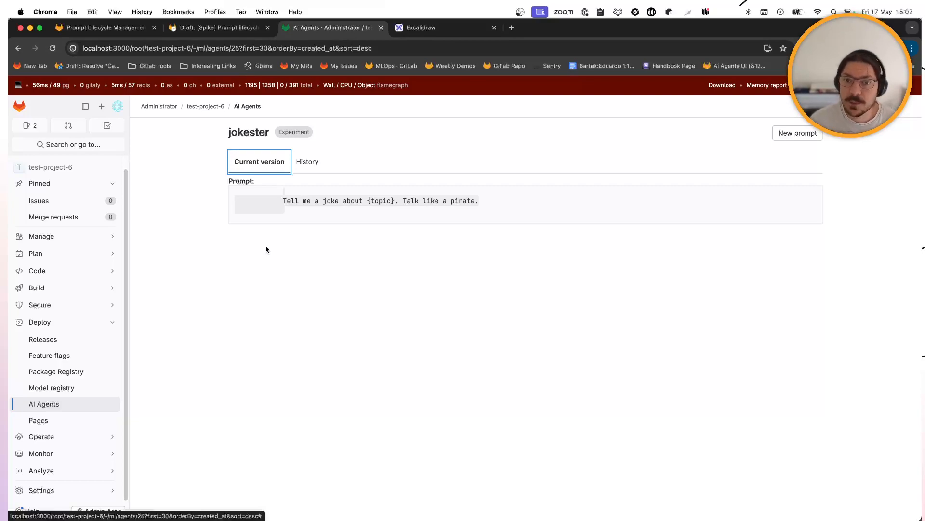
click(776, 132)
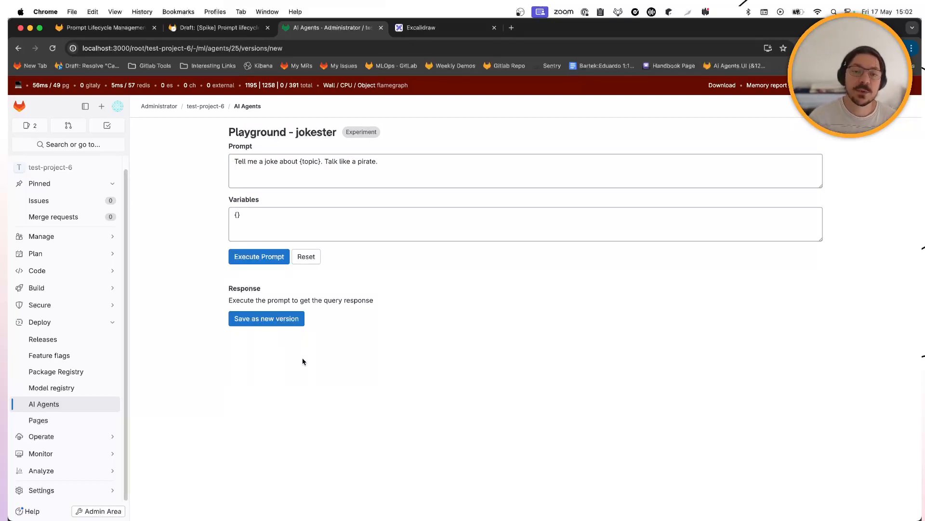
- Return to the browser and reload the jokester playground page
key(super+Tab)
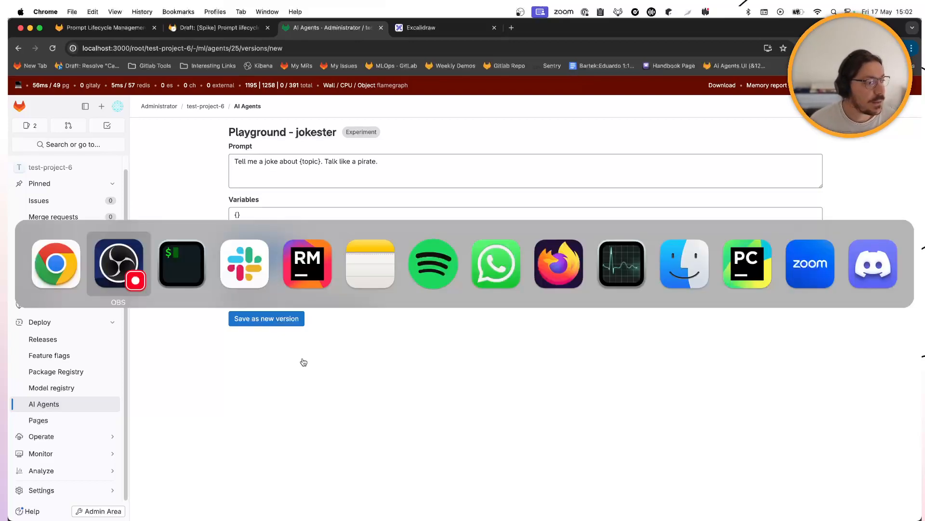
key(super+Tab)
key(super+Tab)
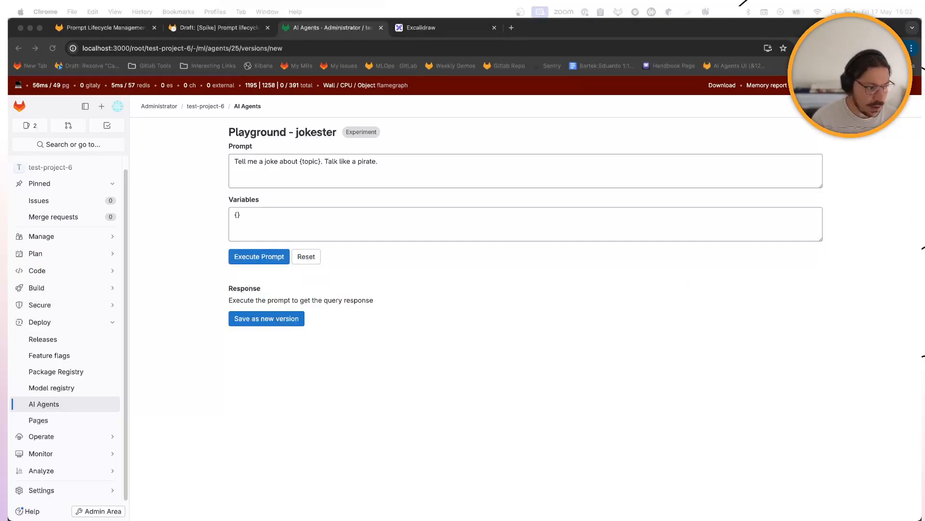
click(516, 378)
key(super+r)
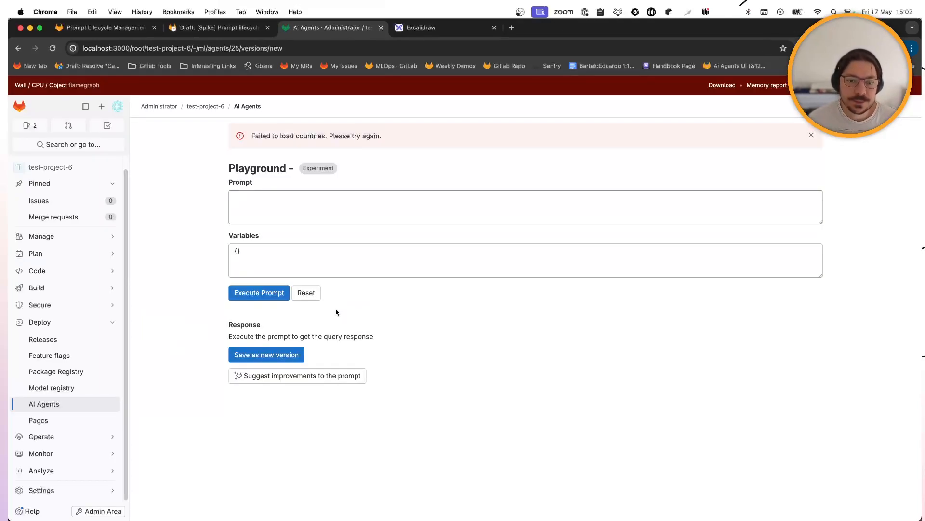
drag(363, 337, 367, 333)
key(super+r)
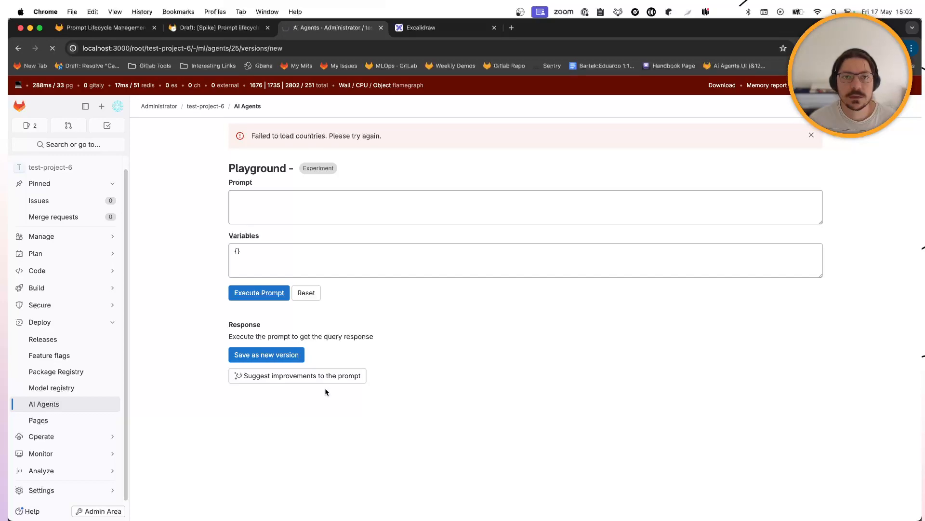
- Request prompt improvement suggestions, get 'Not implemented', and go back to the AI Agents list
click(330, 375)
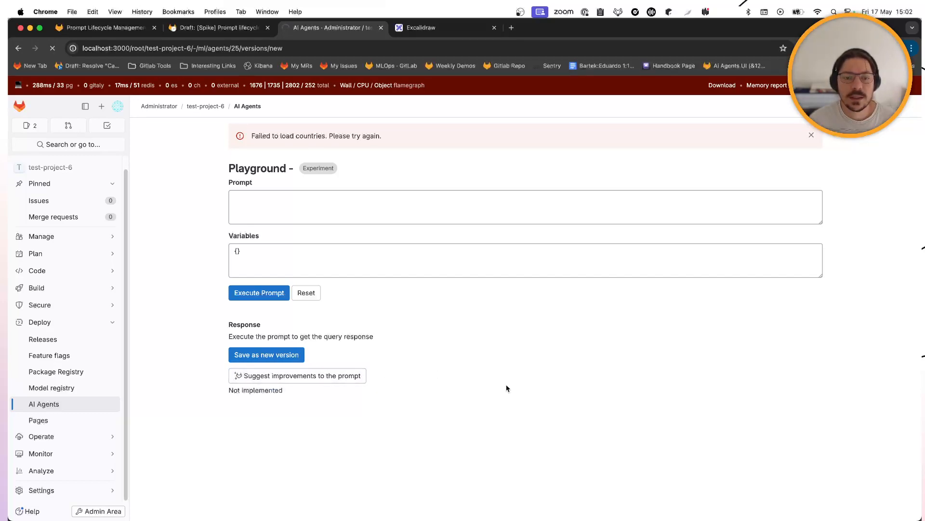
click(291, 340)
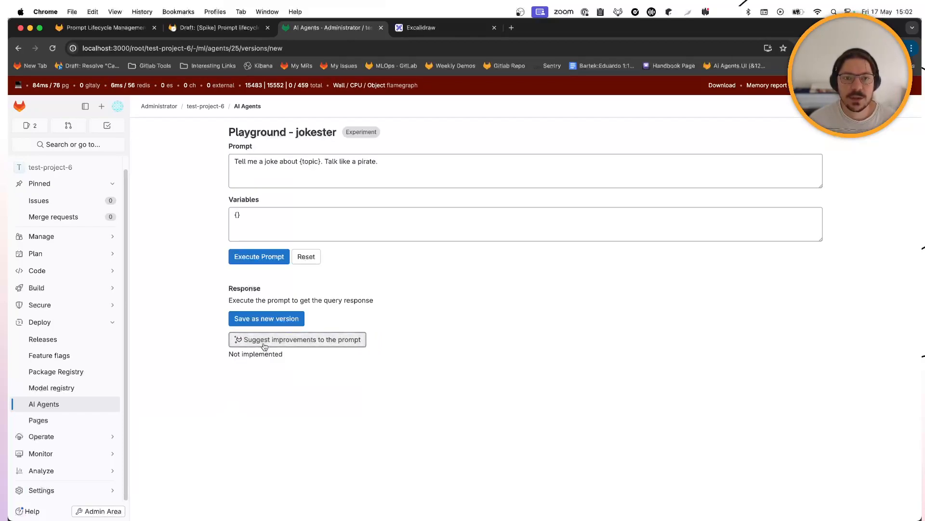
drag(229, 354, 259, 365)
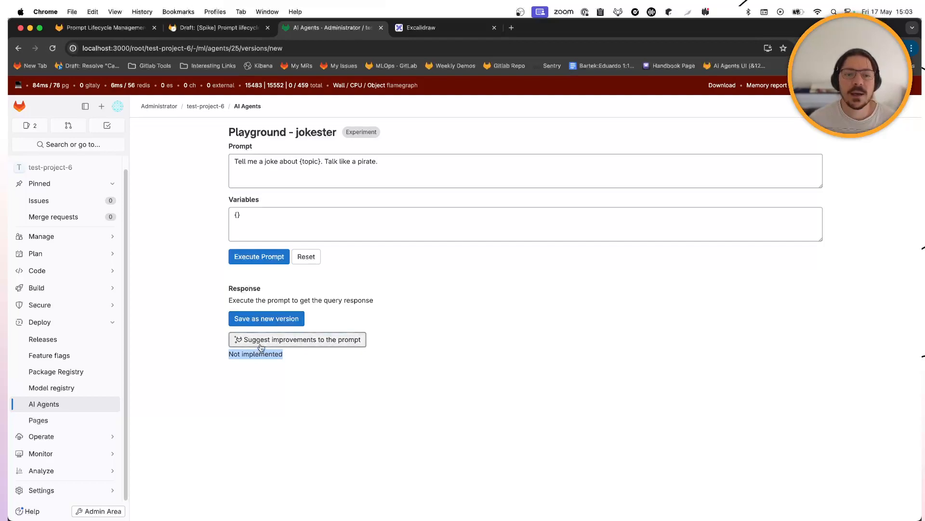
click(435, 361)
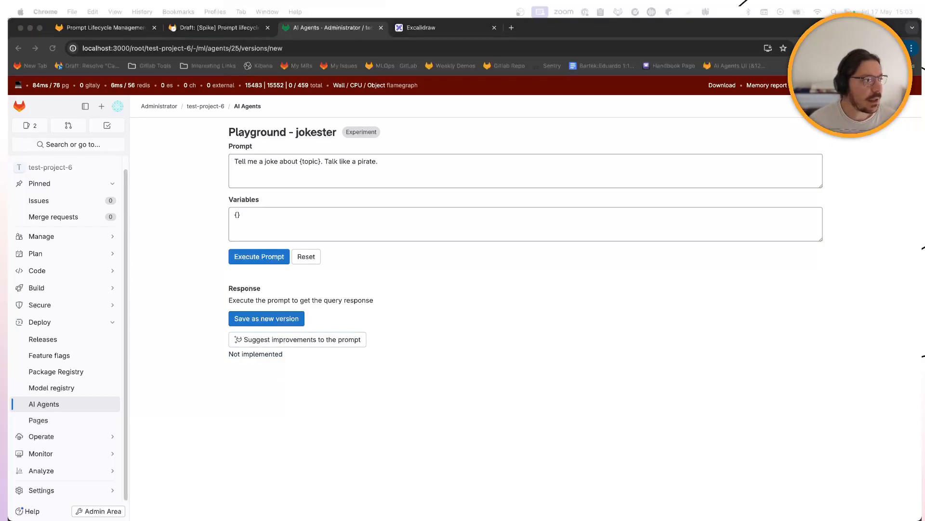
click(731, 330)
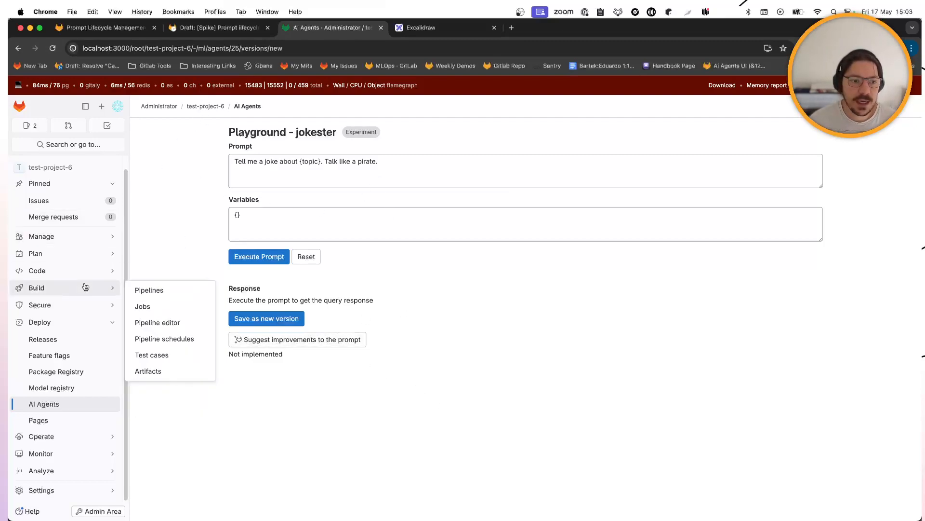
click(84, 404)
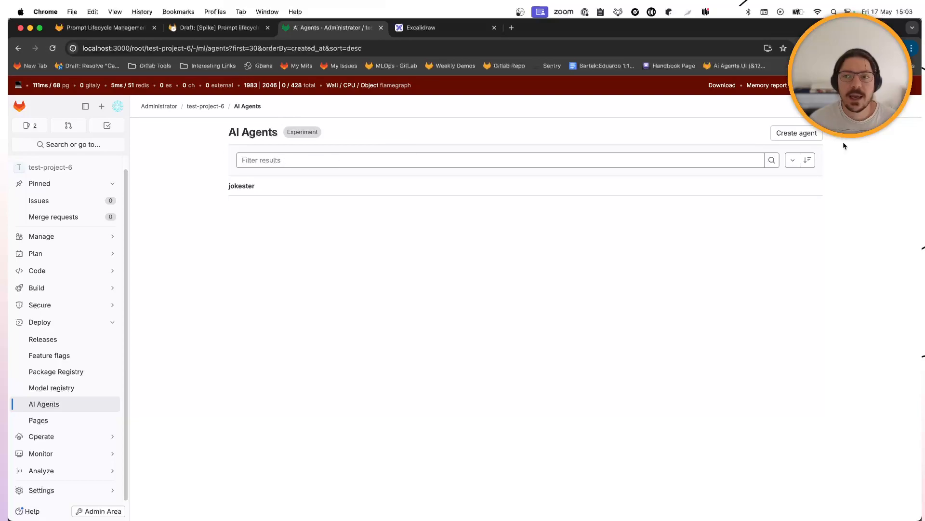
- Create a new Simple prompt agent named prompt_writer
click(818, 137)
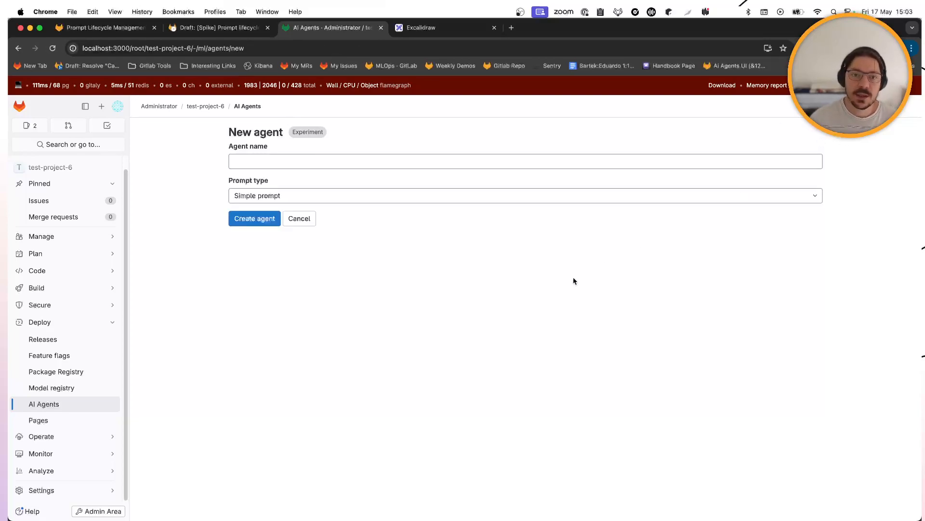
click(414, 161)
text(prompt_writ)
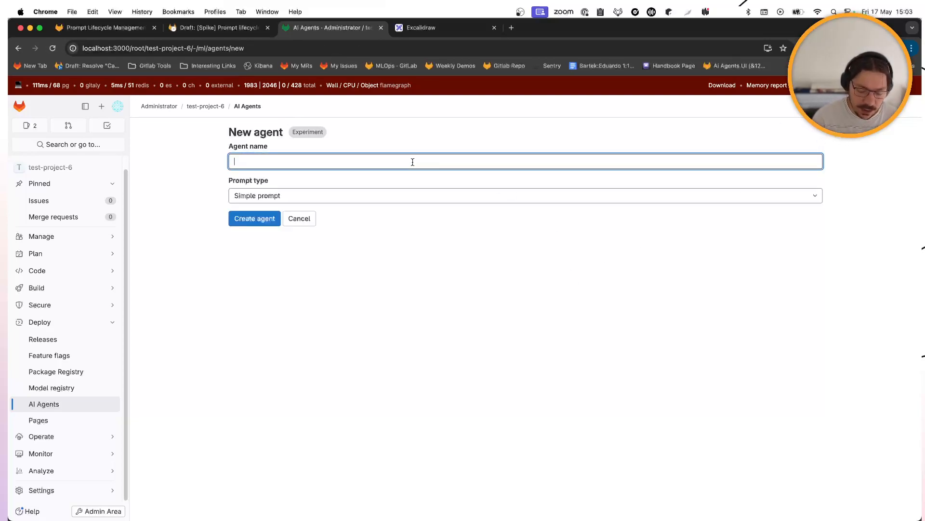
text(er)
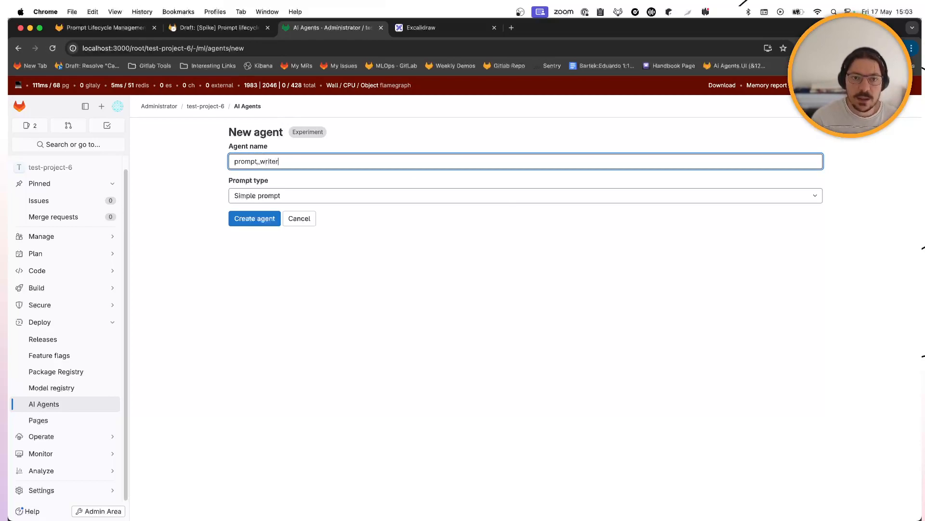
click(254, 219)
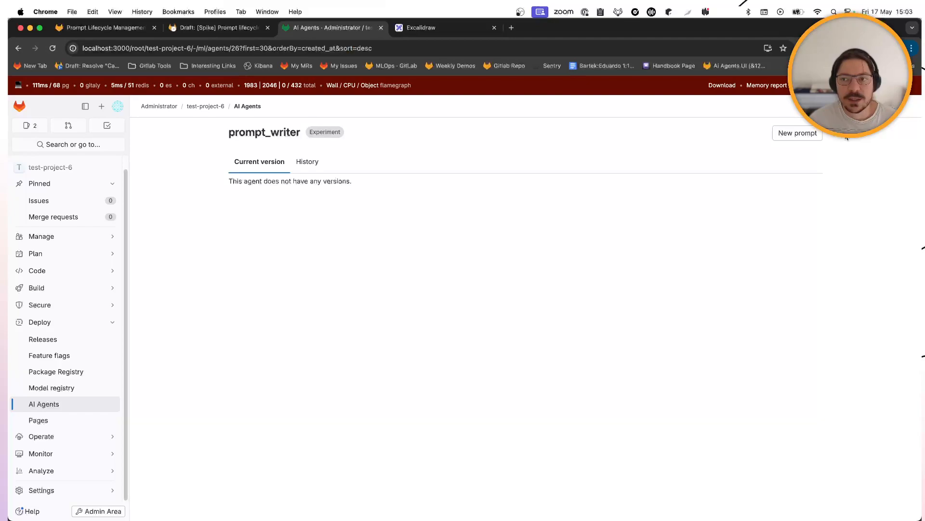
- Paste the technical-writer prompt from Quick Note into a new prompt_writer playground and enlarge the field
click(799, 136)
key(super+Tab)
key(Escape)
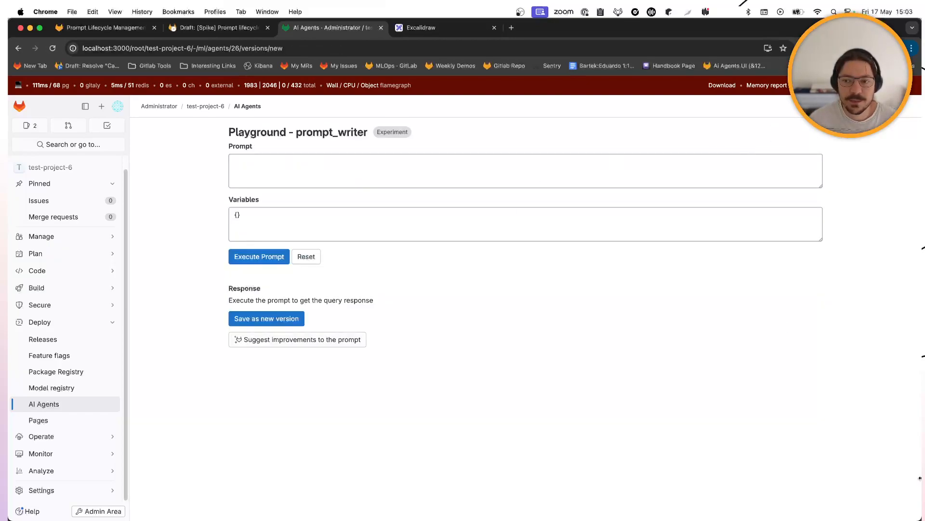
mouse_move(910, 514)
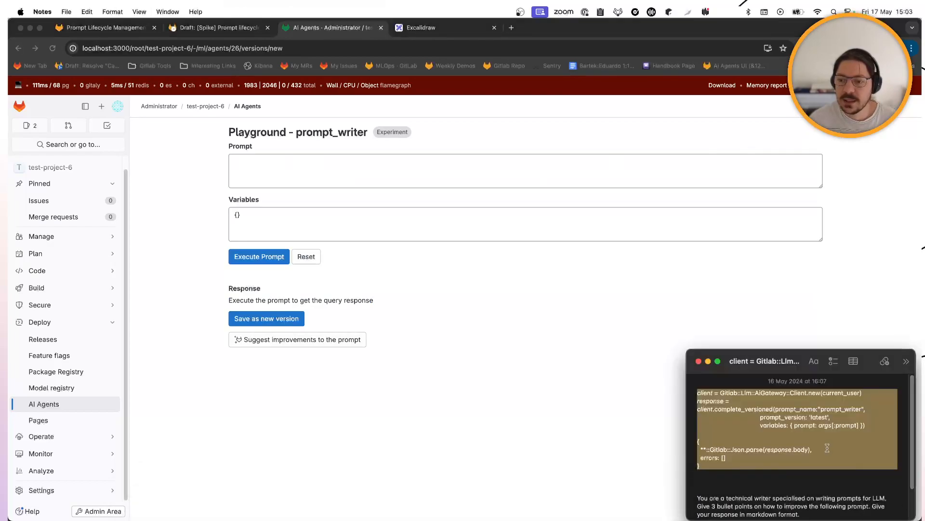
scroll(827, 447, down, 3)
drag(748, 502, 671, 456)
key(super+c)
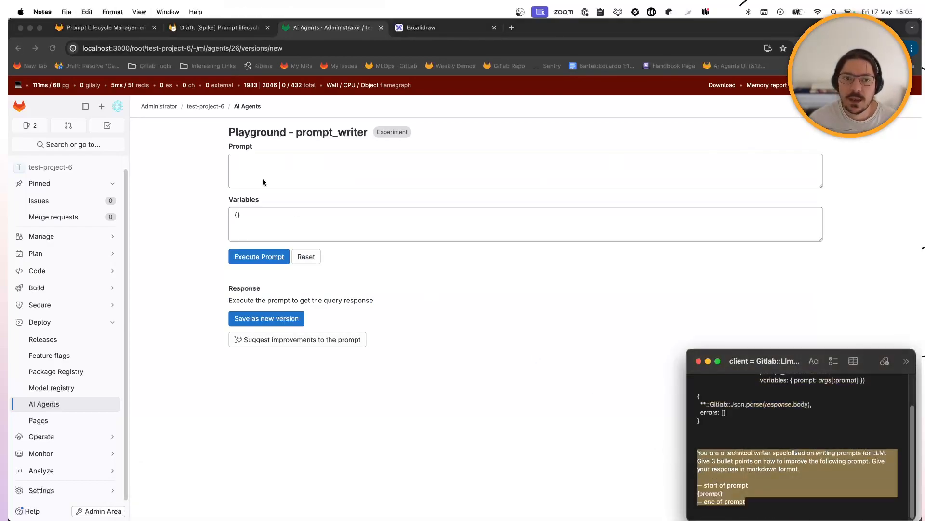
click(262, 178)
key(super+v)
drag(821, 185, 824, 293)
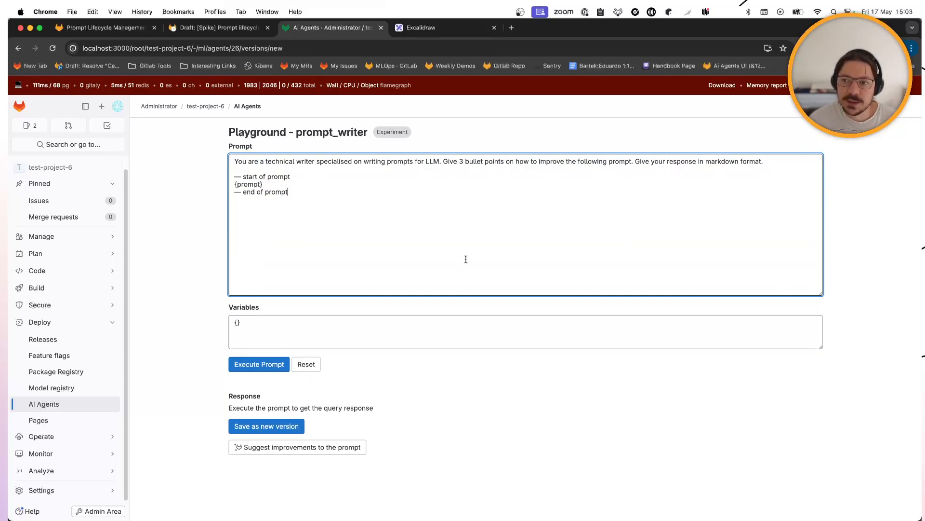
- Set the variables to {"prompt": "Tell me a joke"}
click(280, 324)
text("Tell)
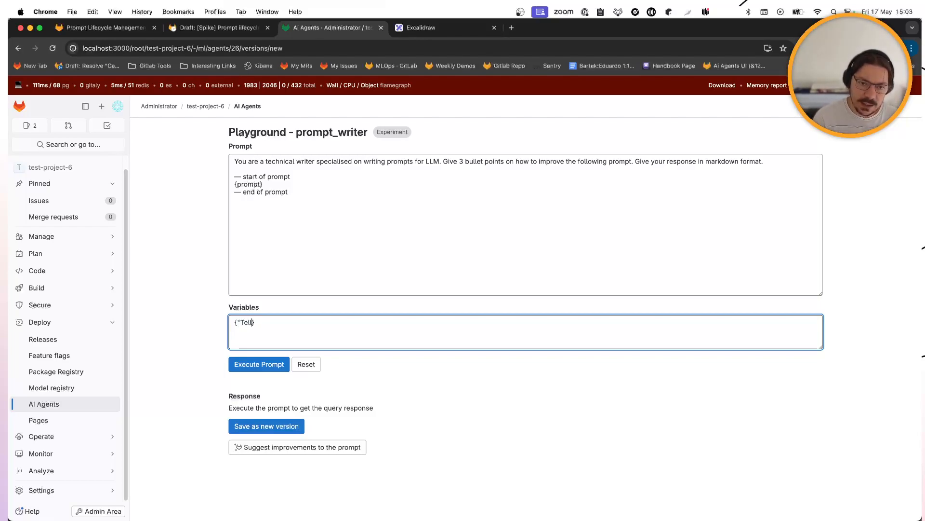
key(BackSpace)
key(BackSpace)
key(BackSpace)
key(BackSpace)
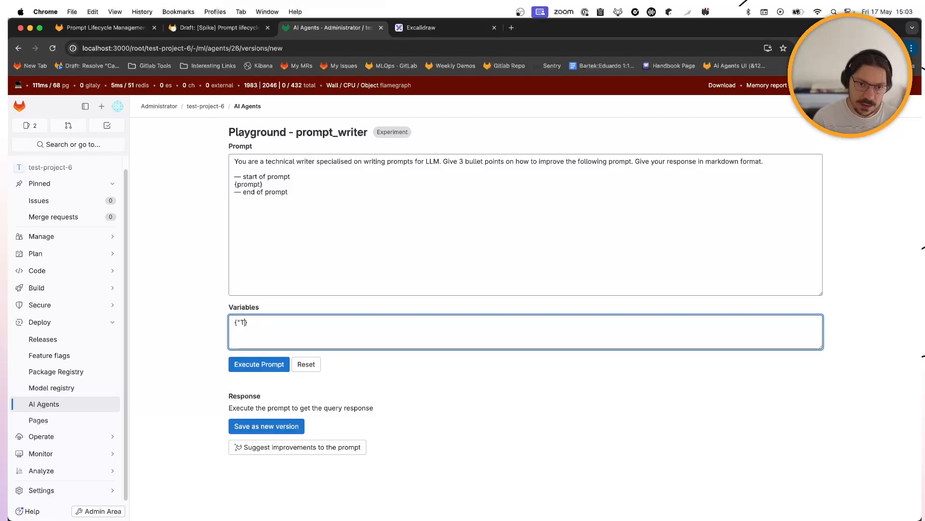
text(prompt")
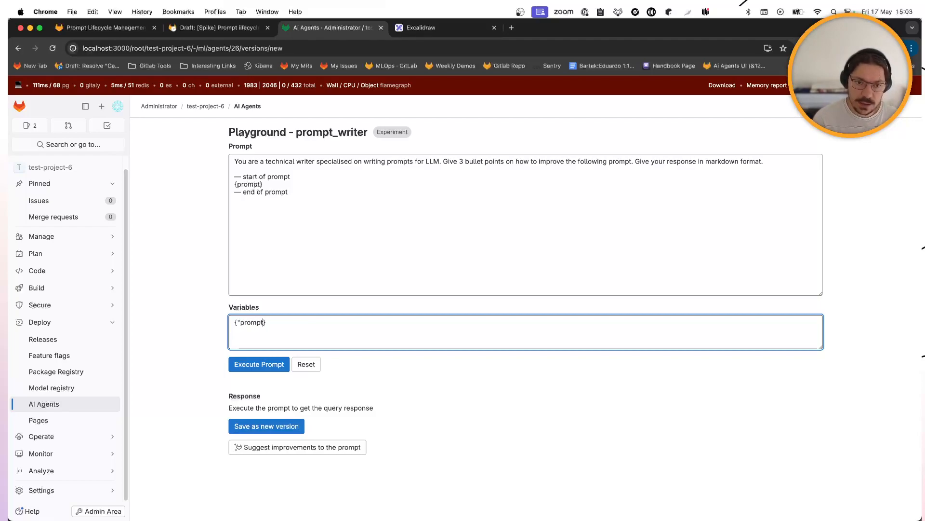
text(: "tell)
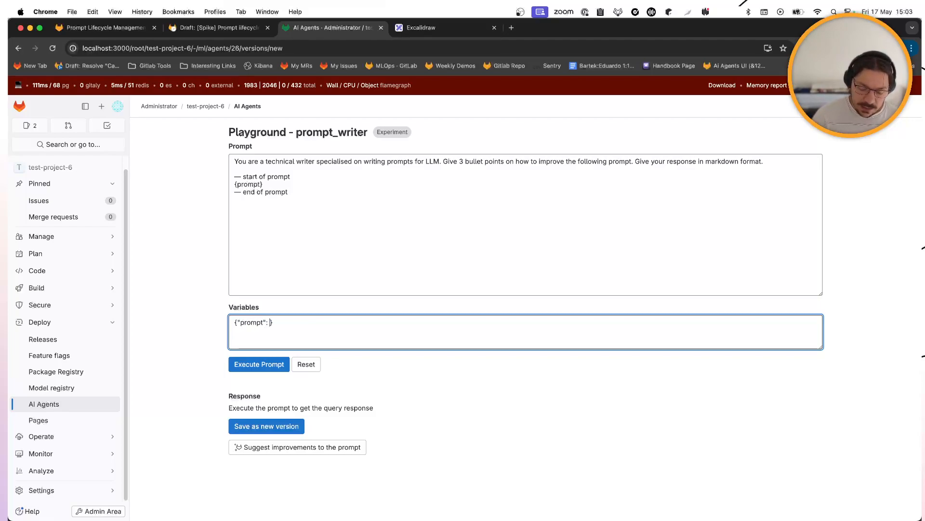
key(BackSpace)
key(BackSpace)
key(BackSpace)
key(BackSpace)
text(Tell me a joke")
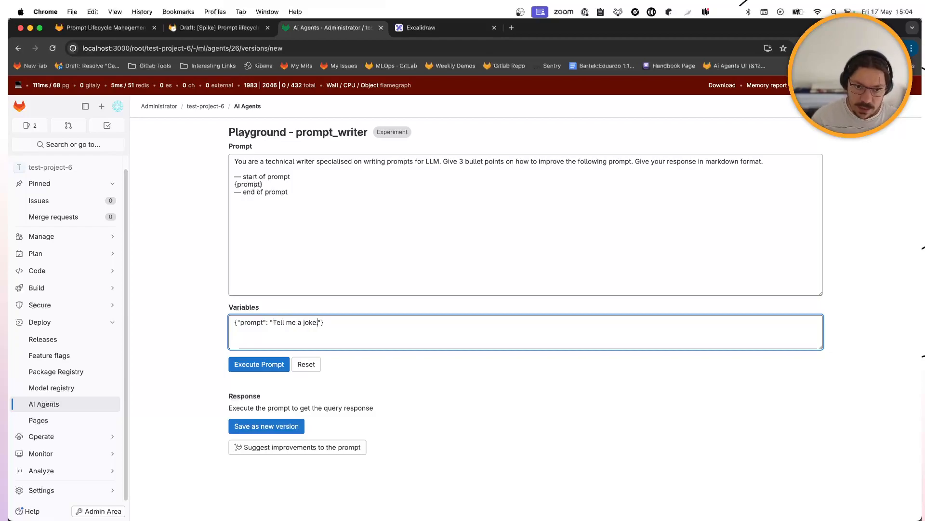
- Run the technical-writer prompt, review its three improvement tips, and save it as a new version
click(274, 368)
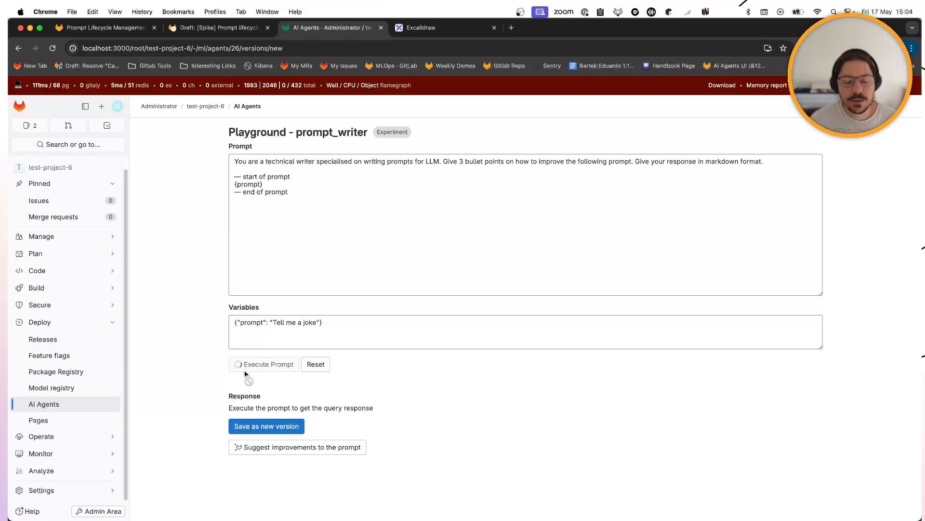
scroll(297, 397, down, 2)
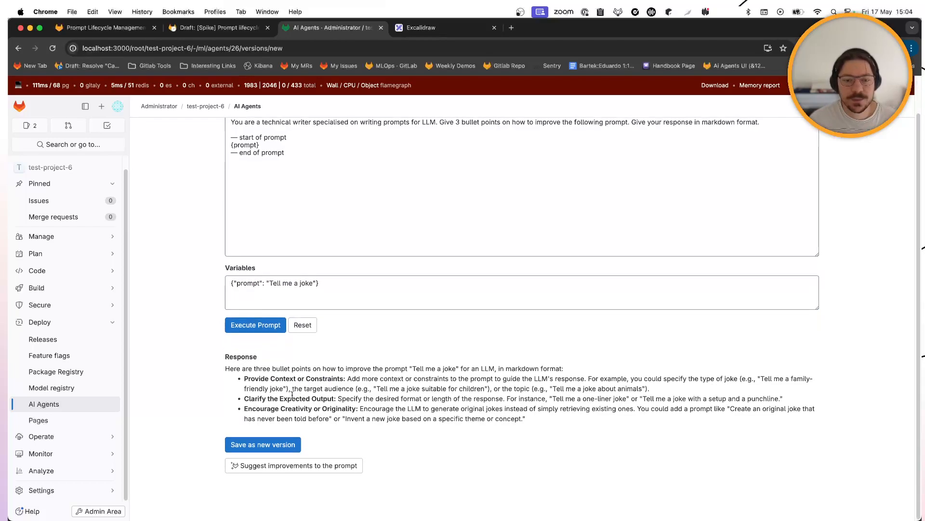
drag(224, 370, 457, 371)
click(501, 368)
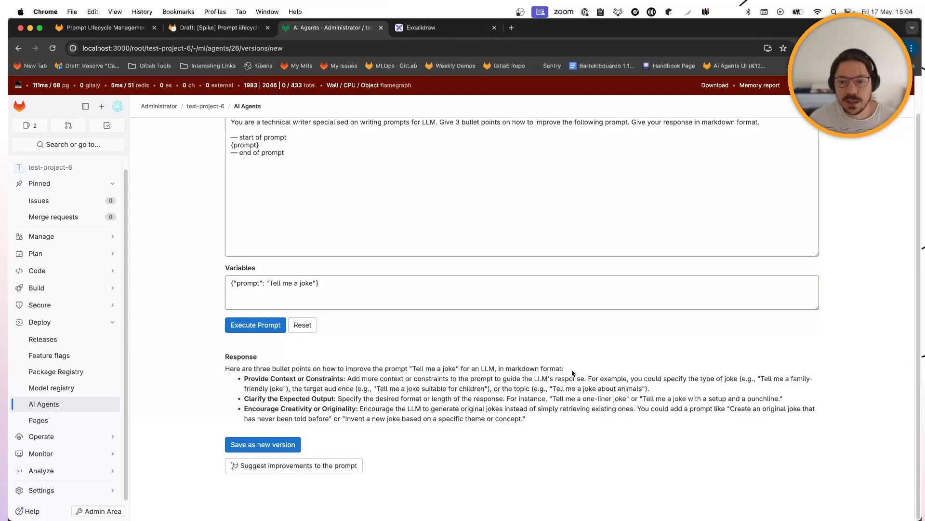
double_click(256, 379)
double_click(282, 399)
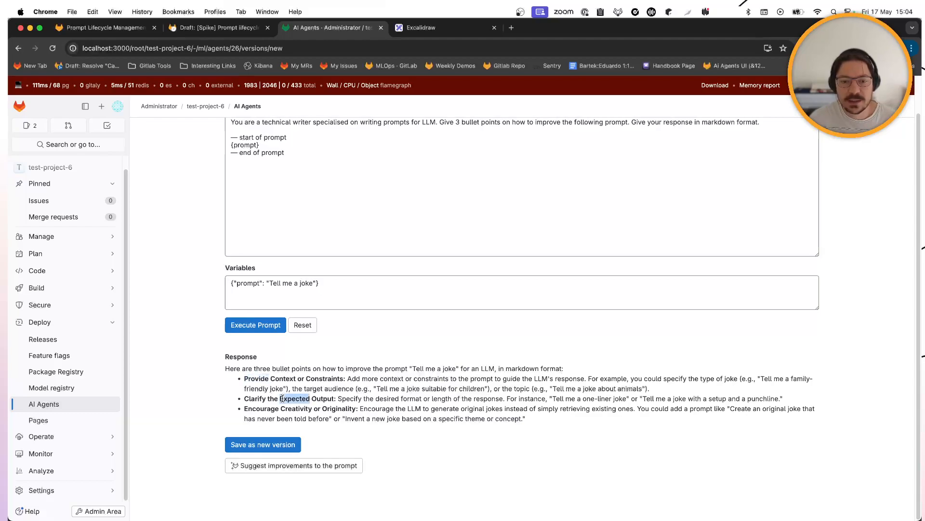
double_click(284, 408)
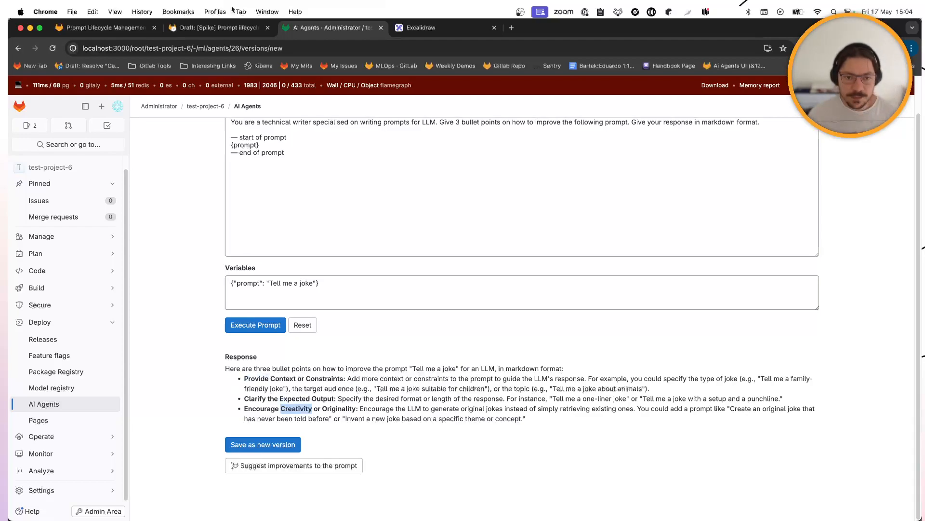
click(280, 450)
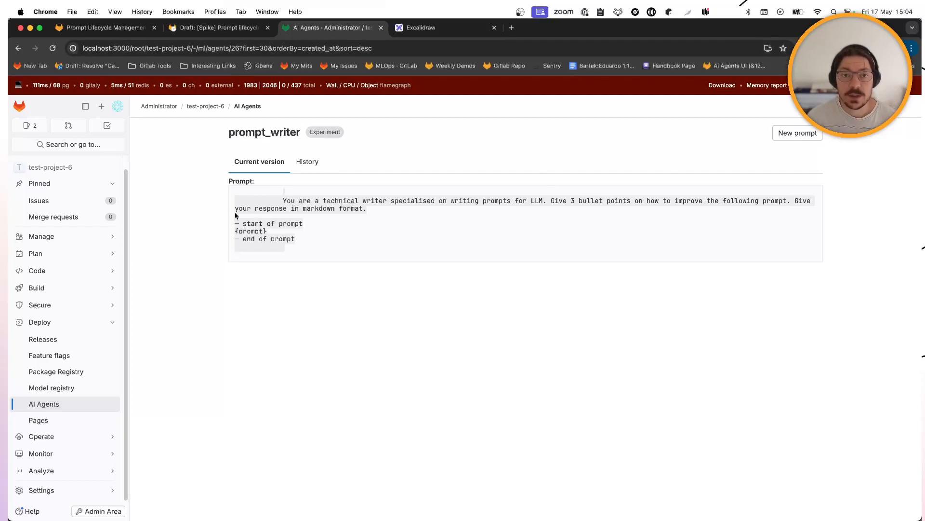
- Go to the jokester agent and start a new playground prefilled with the pirate joke prompt
click(18, 48)
click(35, 48)
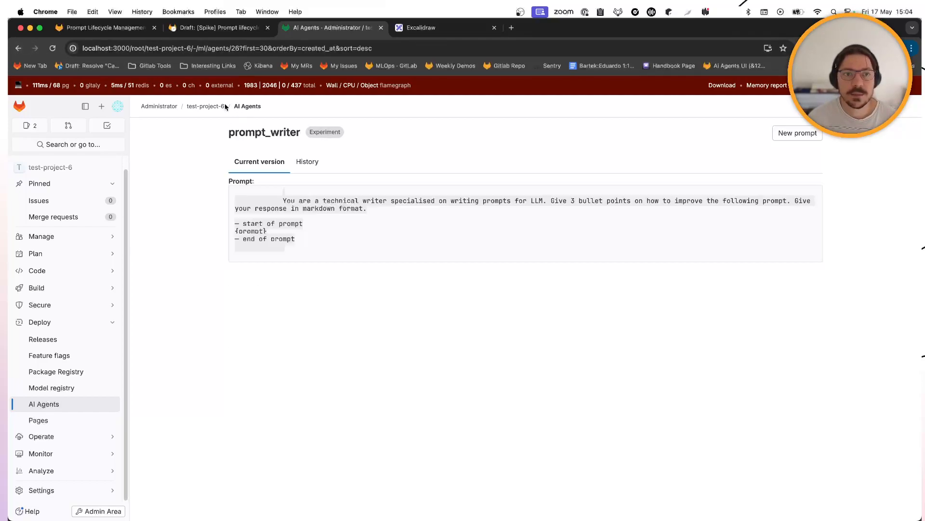
click(45, 405)
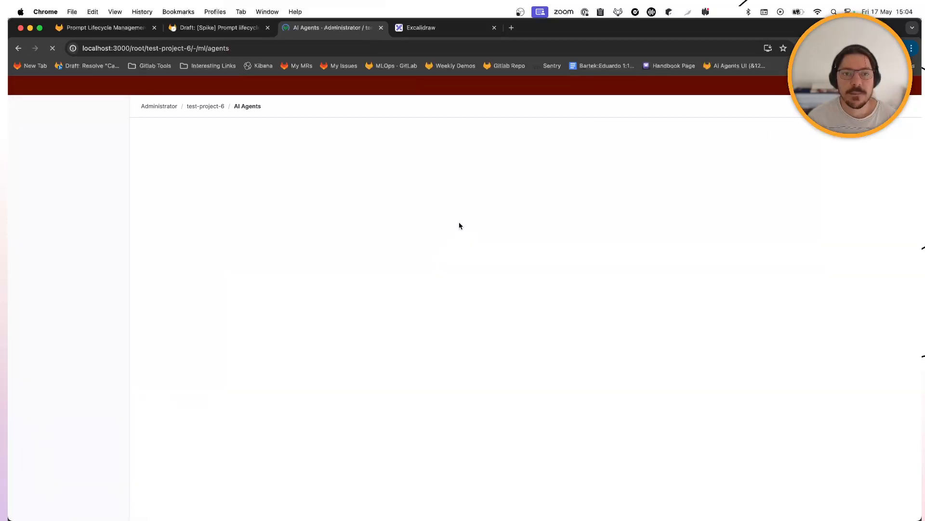
click(237, 204)
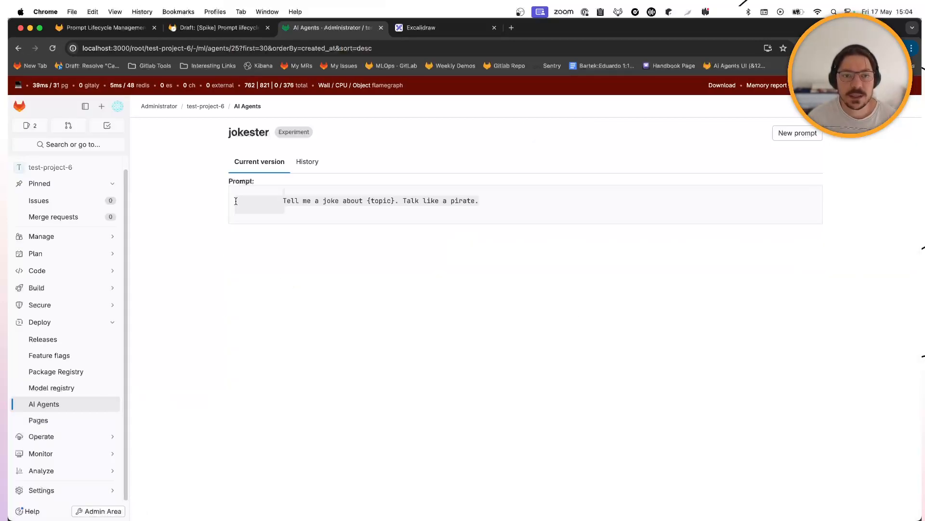
click(309, 164)
click(259, 162)
click(797, 133)
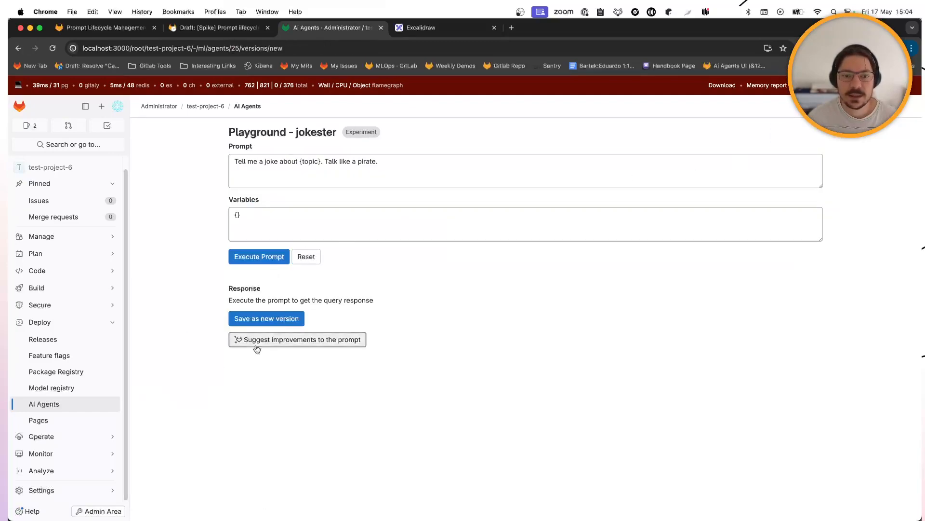
key(super+Tab)
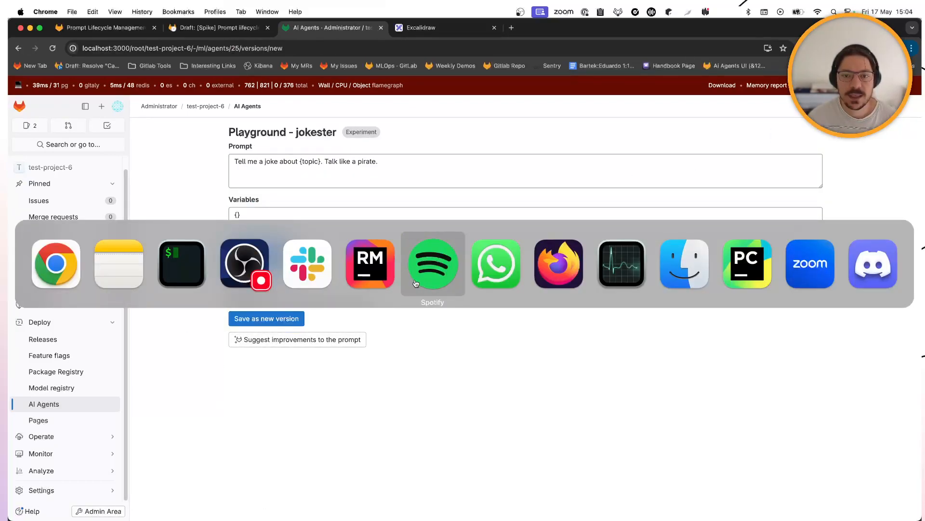
- Open suggest_prompt_improvements.rb in RubyMine from the Recent Files list
click(384, 275)
scroll(411, 240, up, 2)
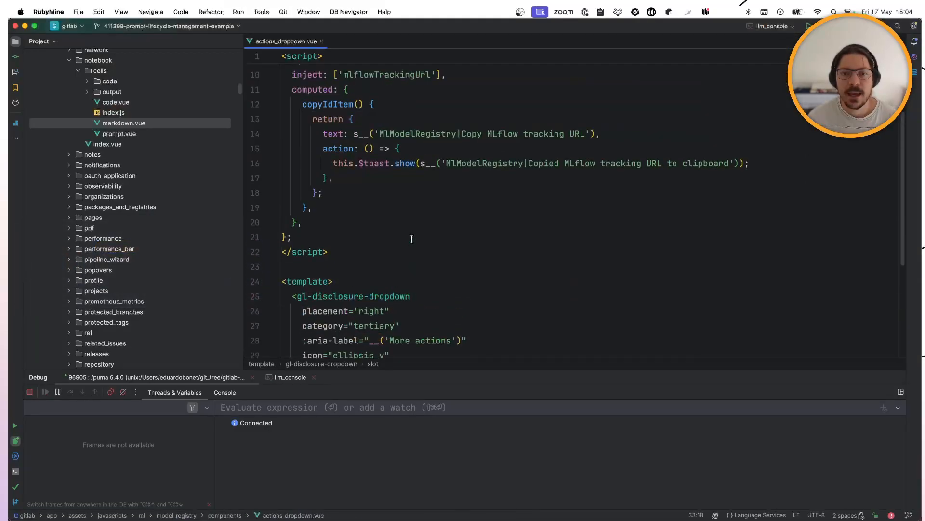
key(super+e)
key(Down)
key(Down)
key(Up)
key(Up)
key(Return)
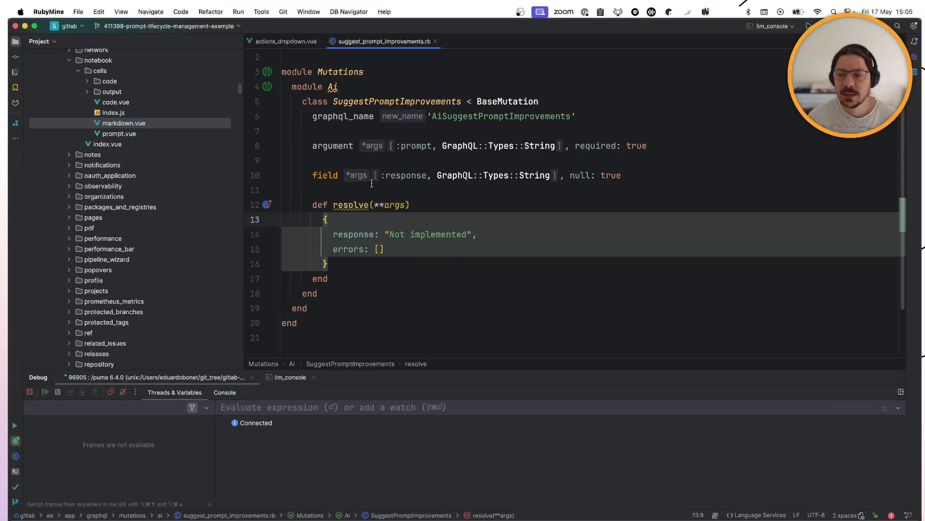
- Copy the client and response code from Notes and paste it over the 'Not implemented' placeholder
key(super+Tab)
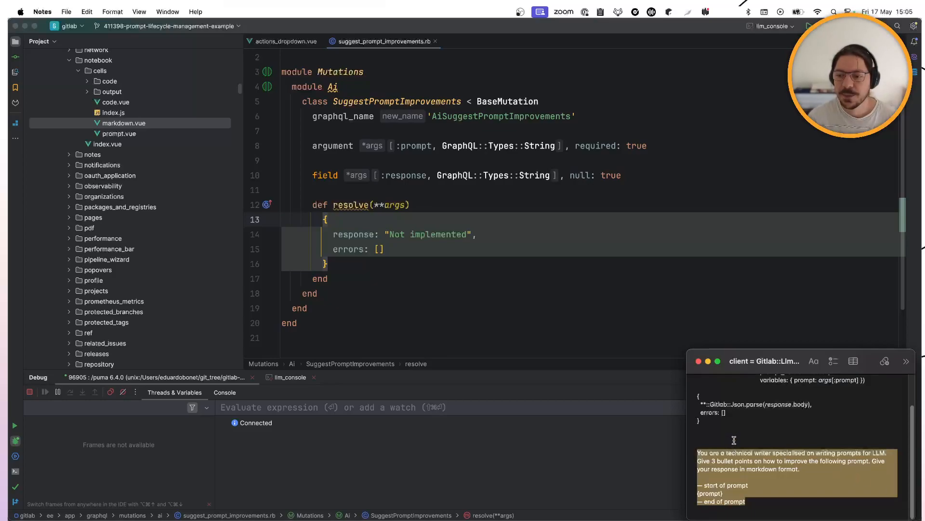
click(725, 424)
scroll(725, 423, up, 3)
shift+click(698, 397)
click(697, 391)
drag(697, 392, 721, 470)
key(super+c)
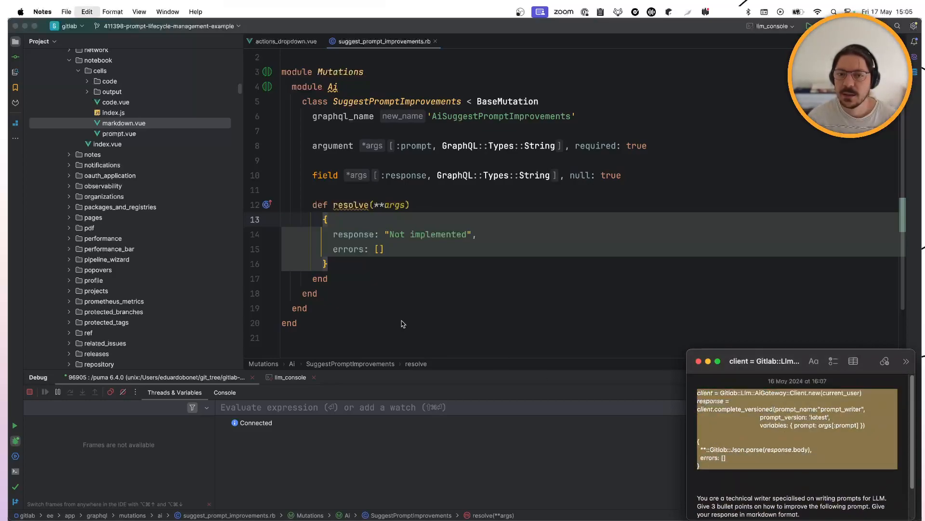
key(super+Tab)
double_click(324, 219)
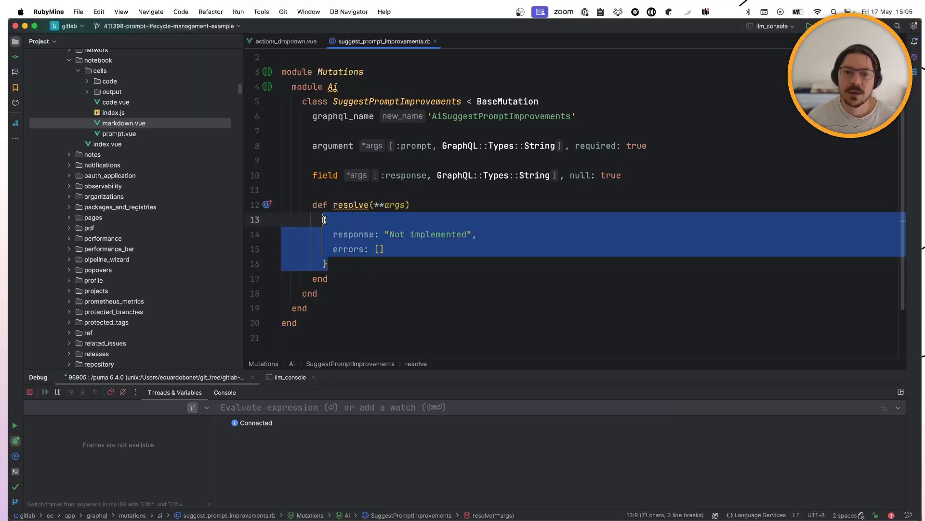
key(super+v)
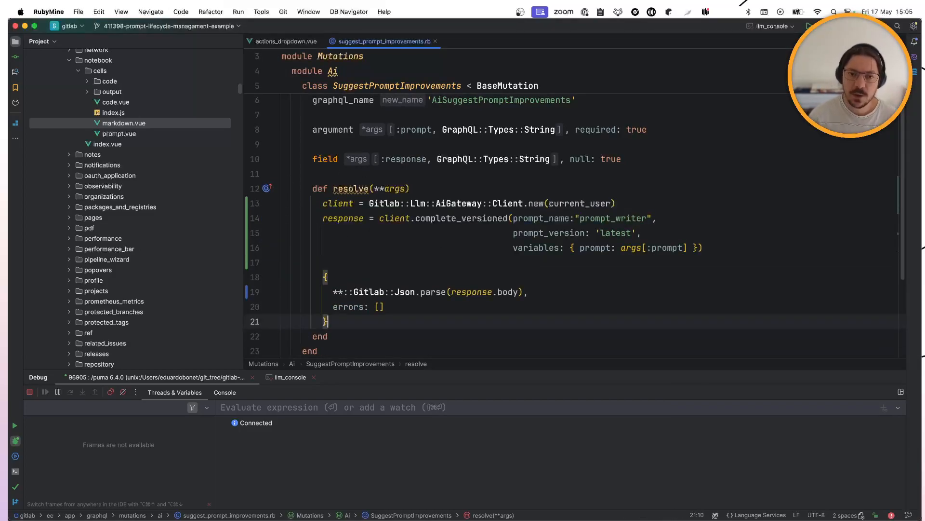
- Check that the pasted code calls the prompt_writer prompt at version 'latest'
click(615, 233)
click(598, 218)
drag(599, 217, 603, 210)
double_click(606, 219)
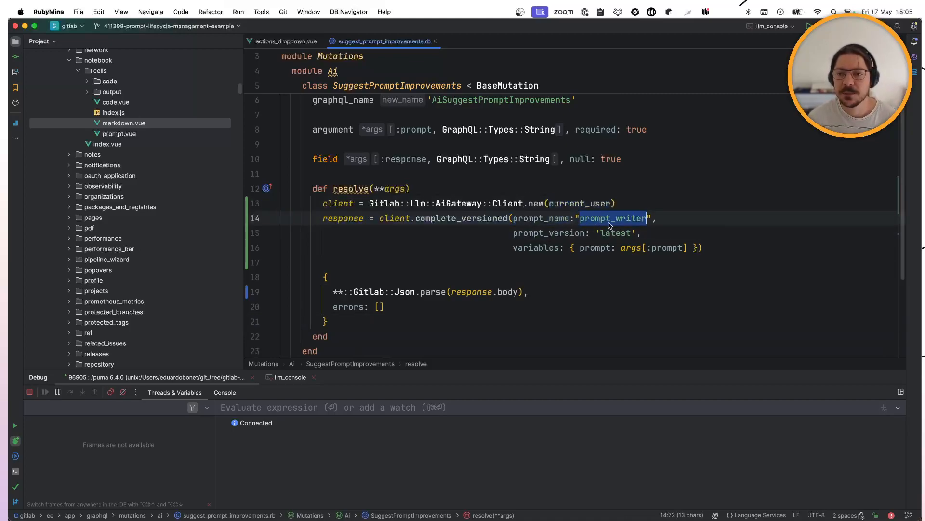
click(619, 233)
double_click(619, 233)
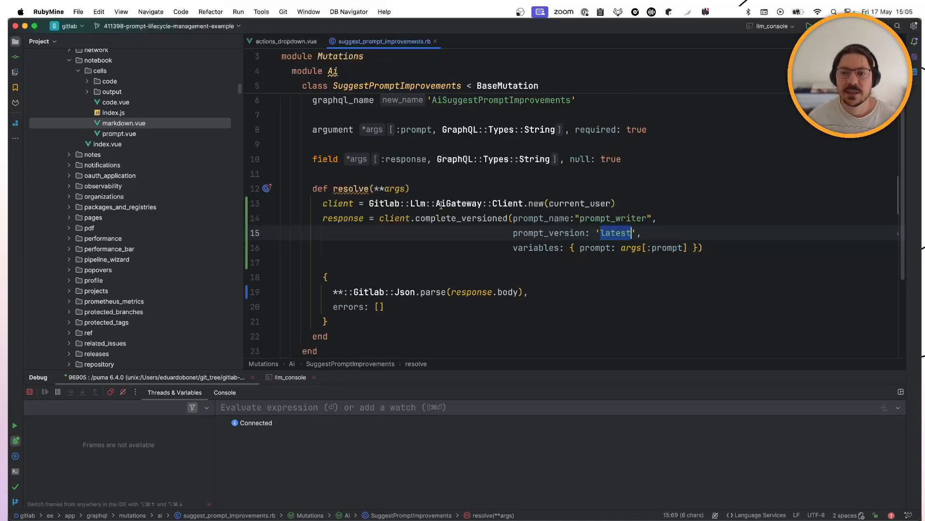
key(super+Tab)
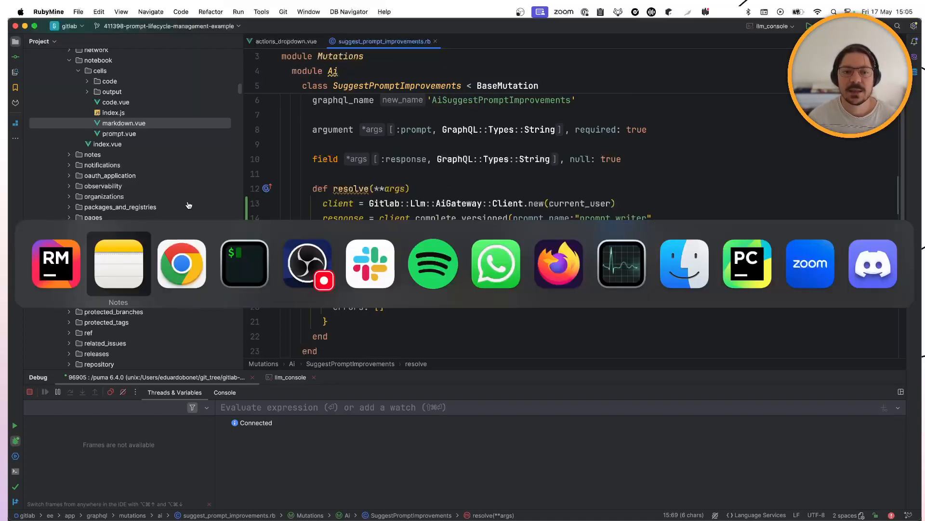
- Request improvement suggestions for the jokester prompt in the playground
click(195, 252)
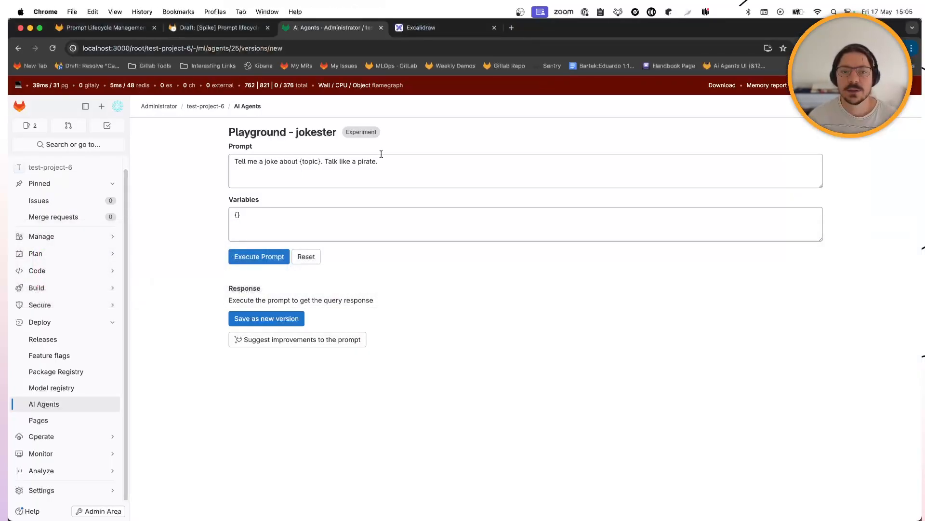
click(295, 231)
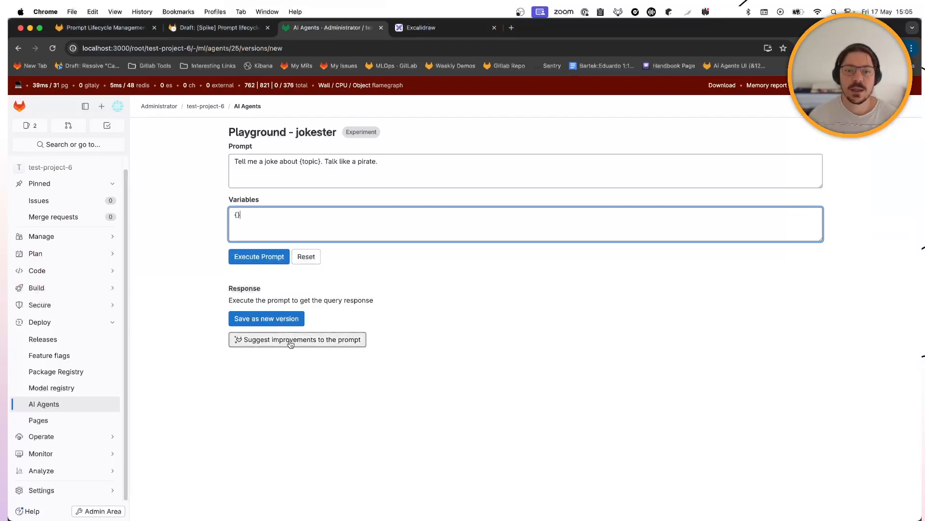
click(320, 340)
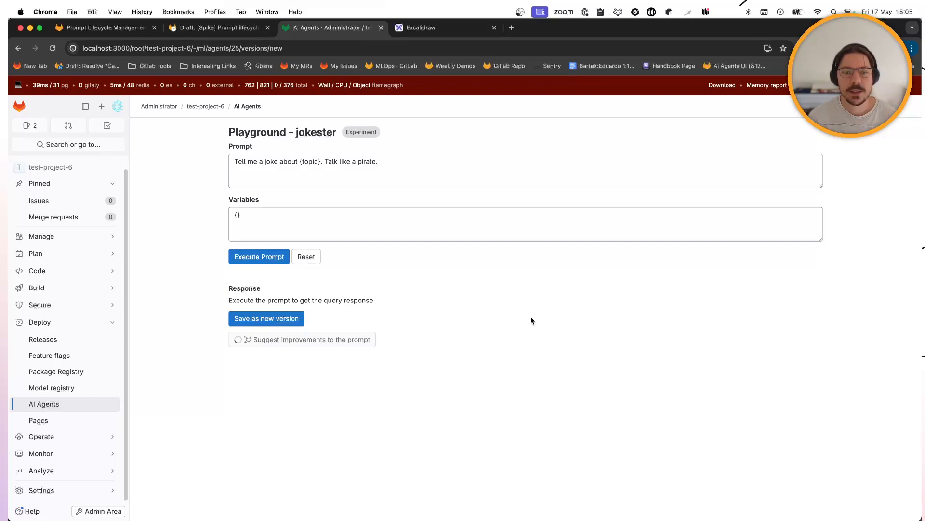
click(418, 158)
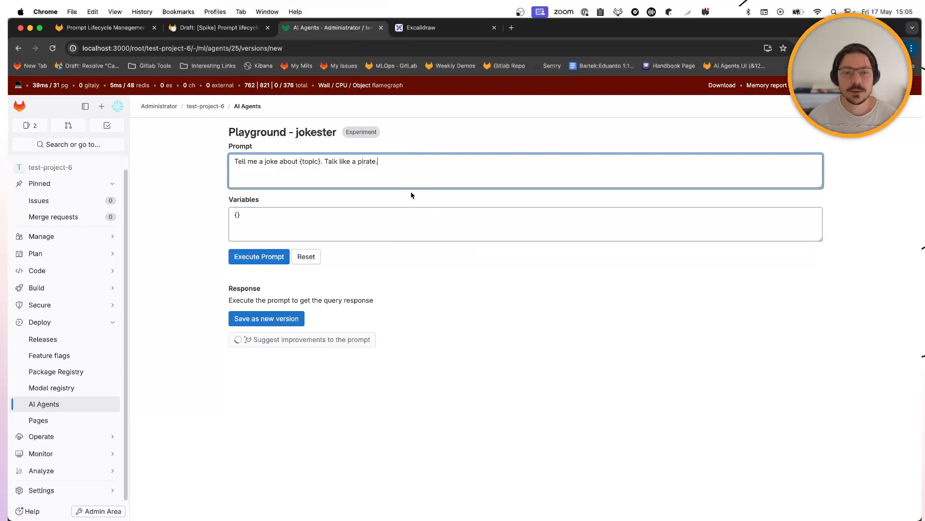
click(253, 374)
- Review the three suggestions (pirate language, adult humor, length constraints), then open AI Agents in a new tab
double_click(240, 356)
triple_click(240, 354)
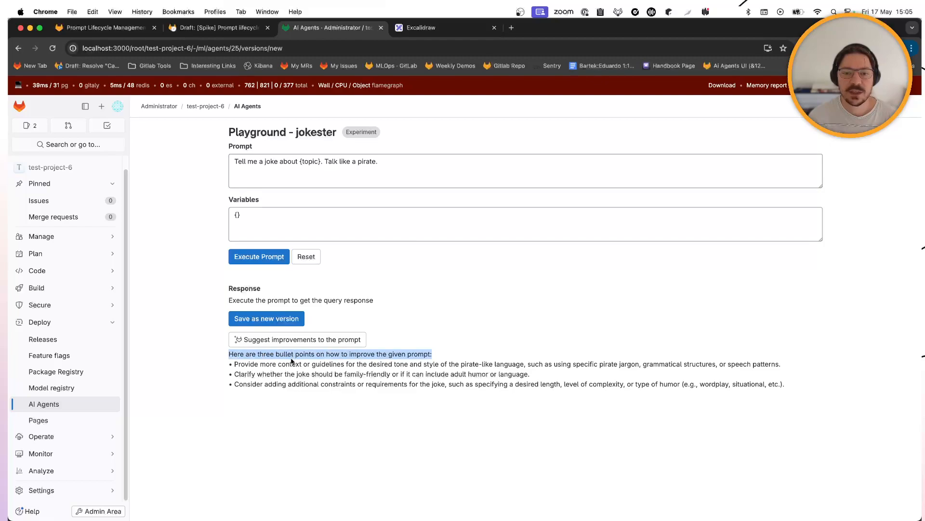
click(292, 358)
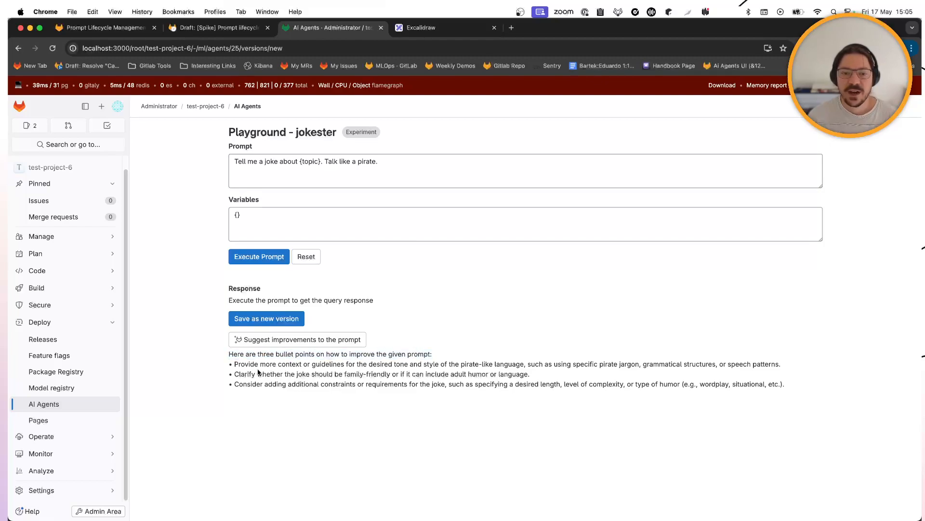
drag(250, 361, 568, 363)
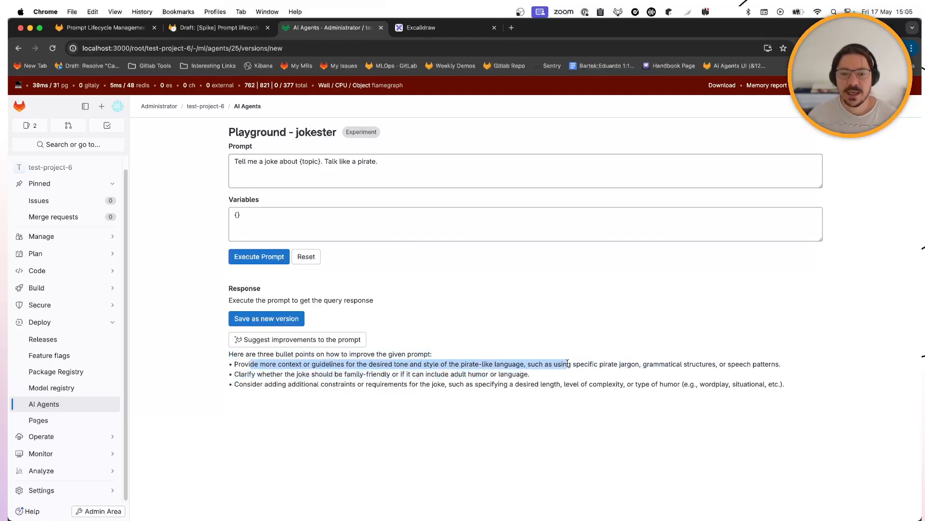
click(562, 374)
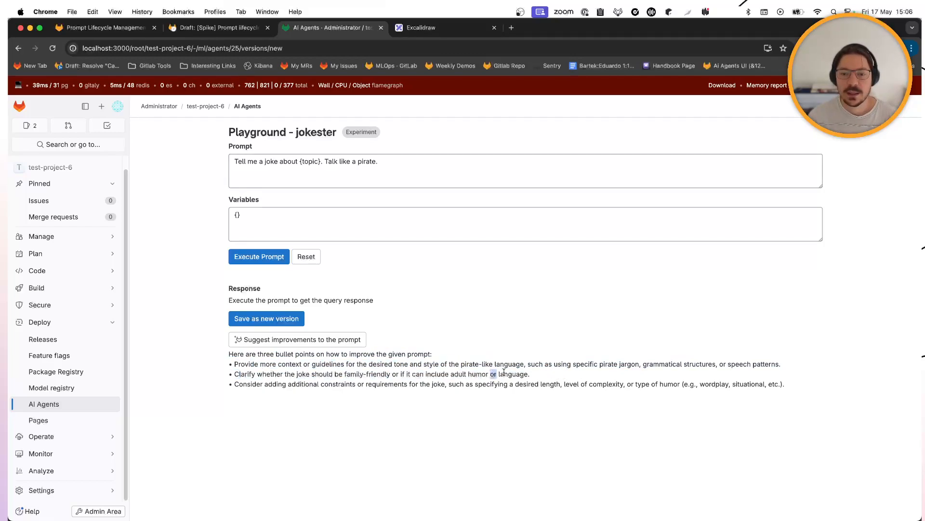
drag(529, 374, 415, 374)
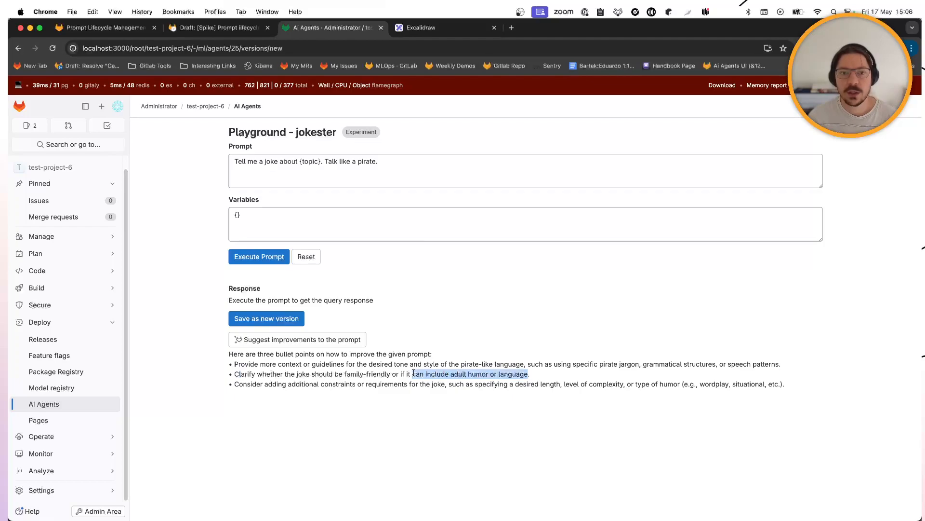
drag(272, 384, 434, 386)
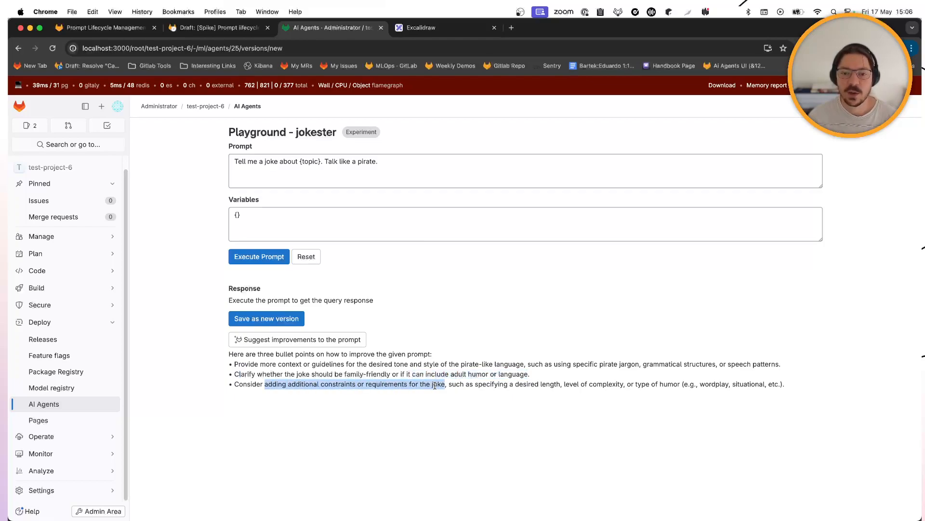
click(529, 384)
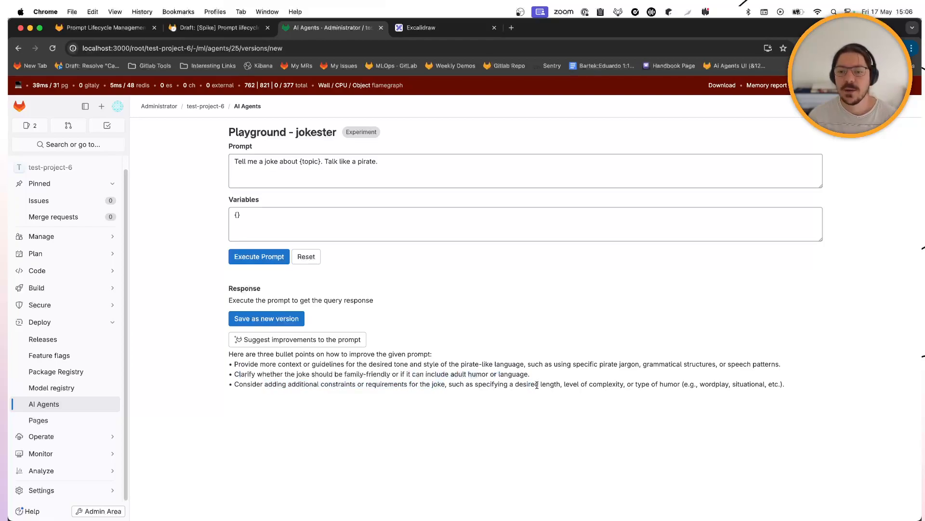
drag(549, 384, 441, 386)
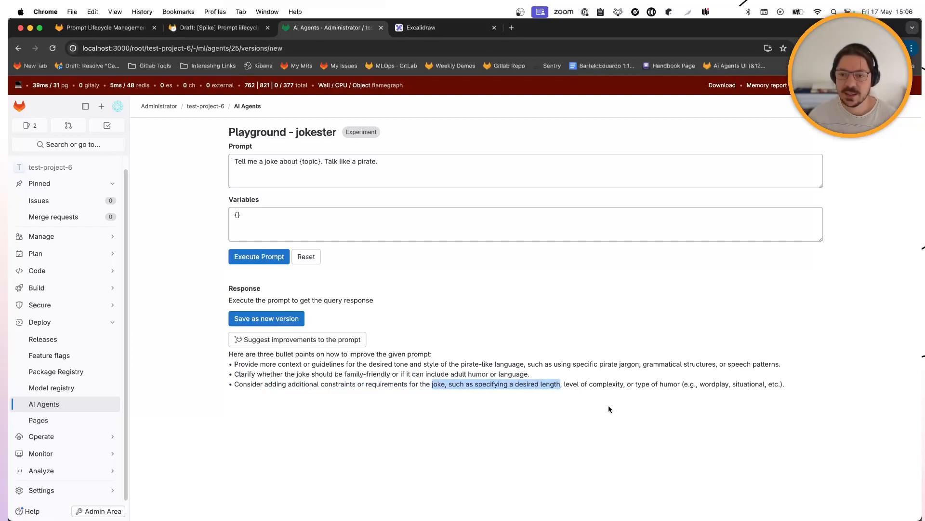
click(671, 385)
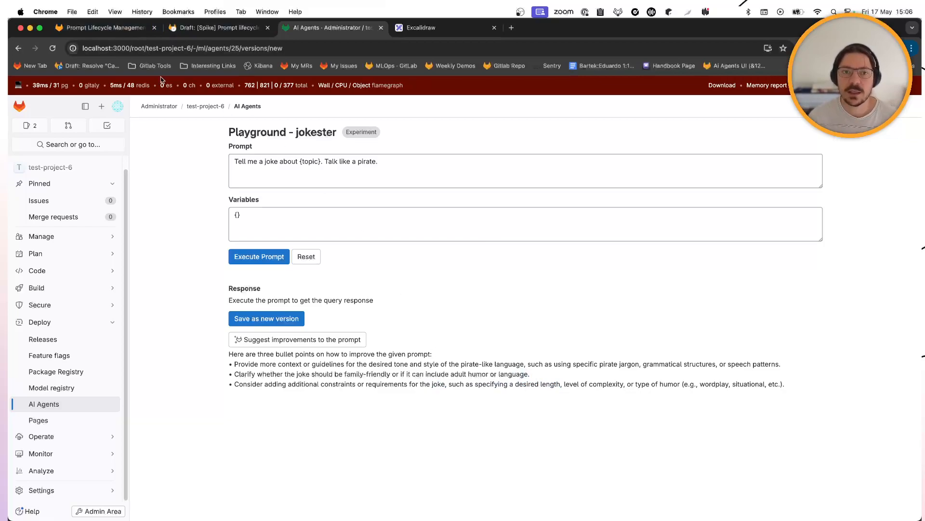
shift+super+click(65, 407)
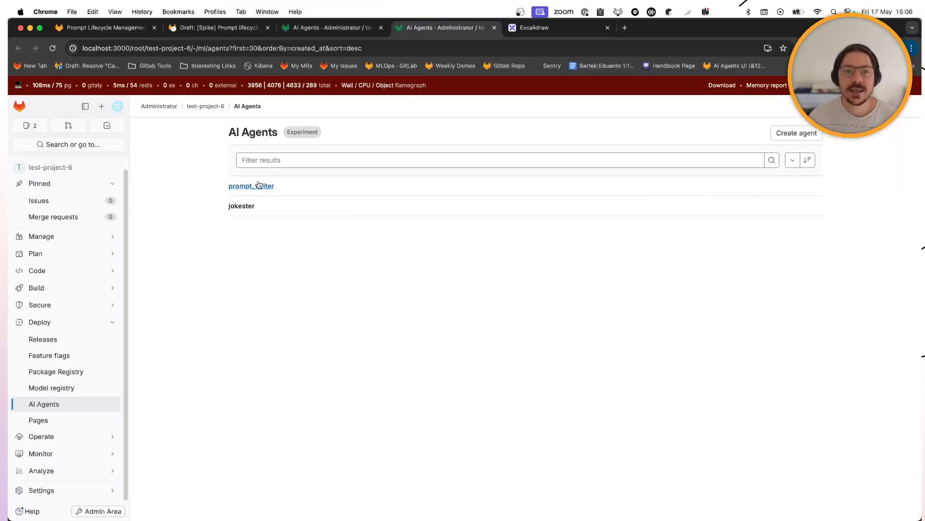
- Open prompt_writer, start a new prompt version and enlarge the Prompt box
click(259, 185)
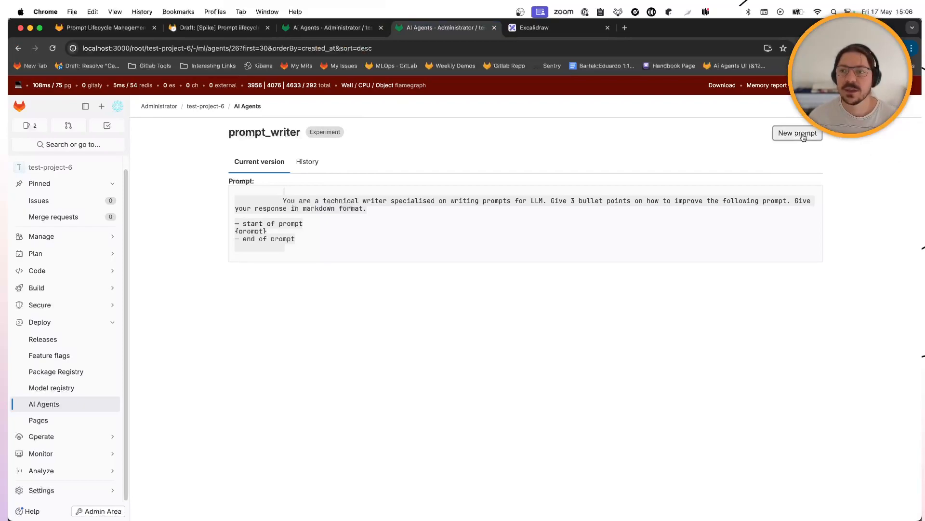
click(293, 165)
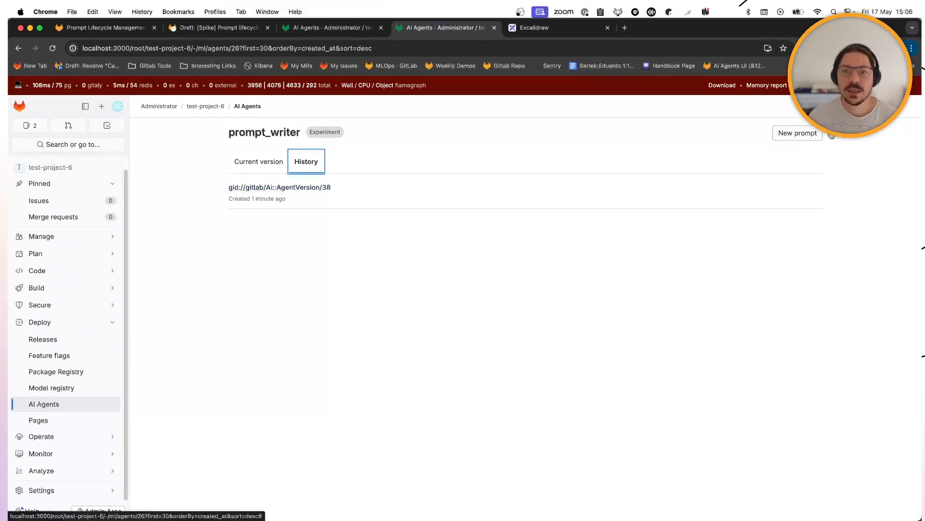
click(802, 135)
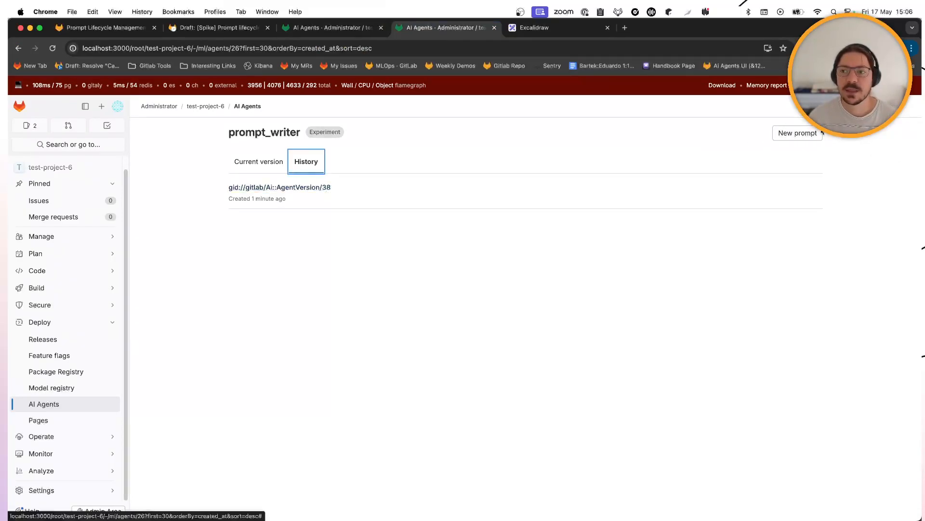
click(340, 177)
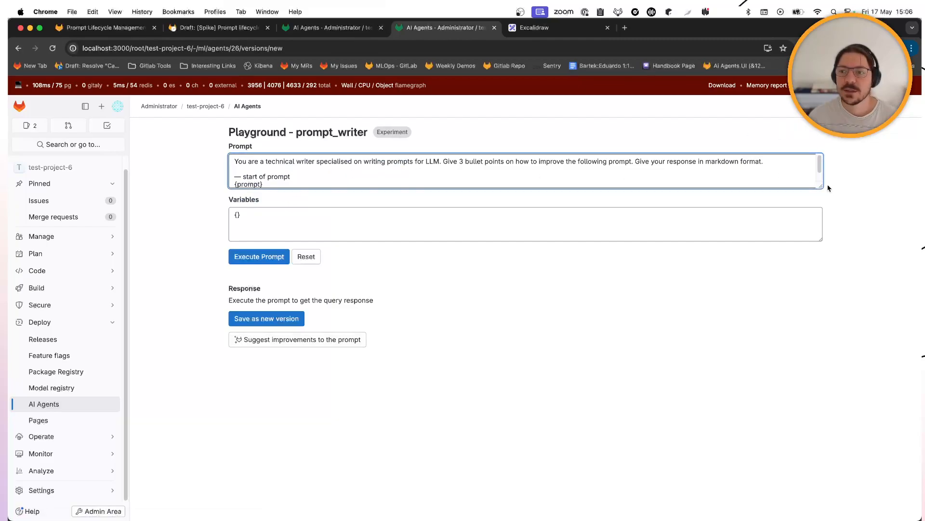
drag(822, 185, 826, 290)
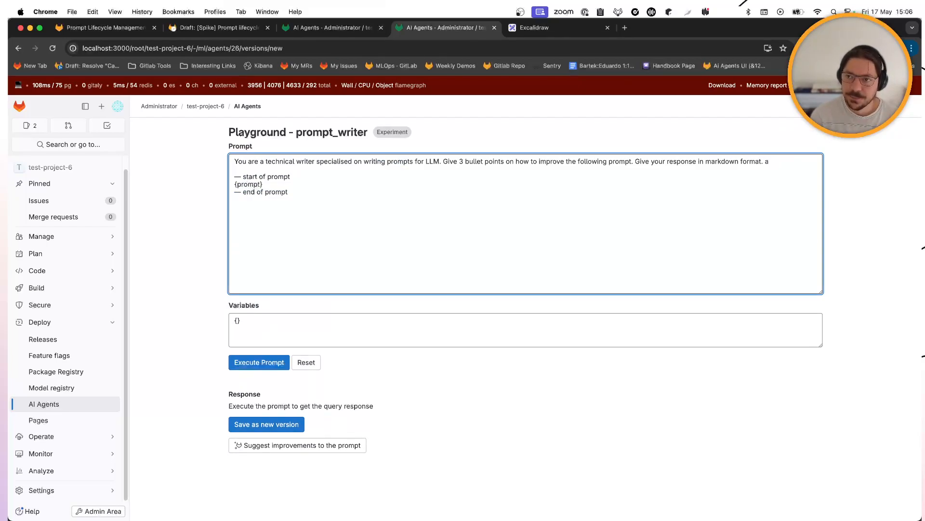
- Append 'give an example of an improved prompt', fix the typos, and save as a new version
text(give an)
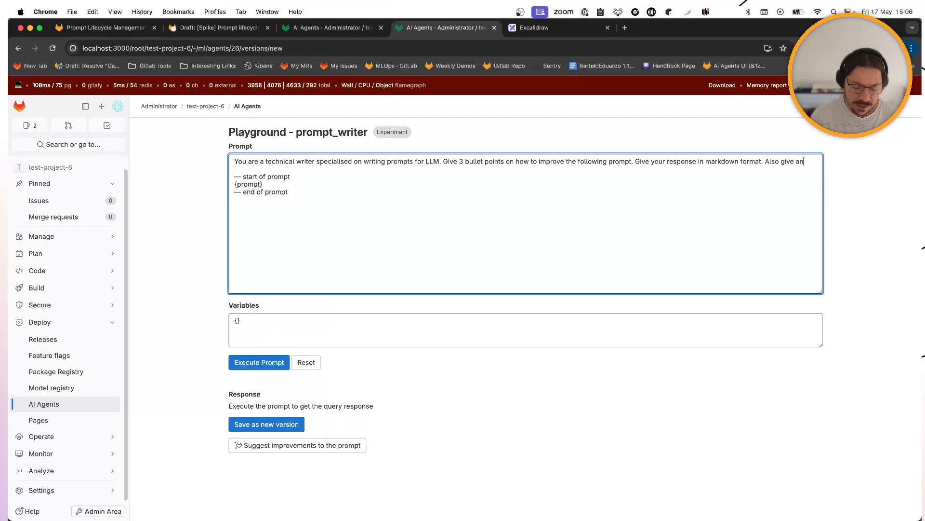
text( exmaple of an impor)
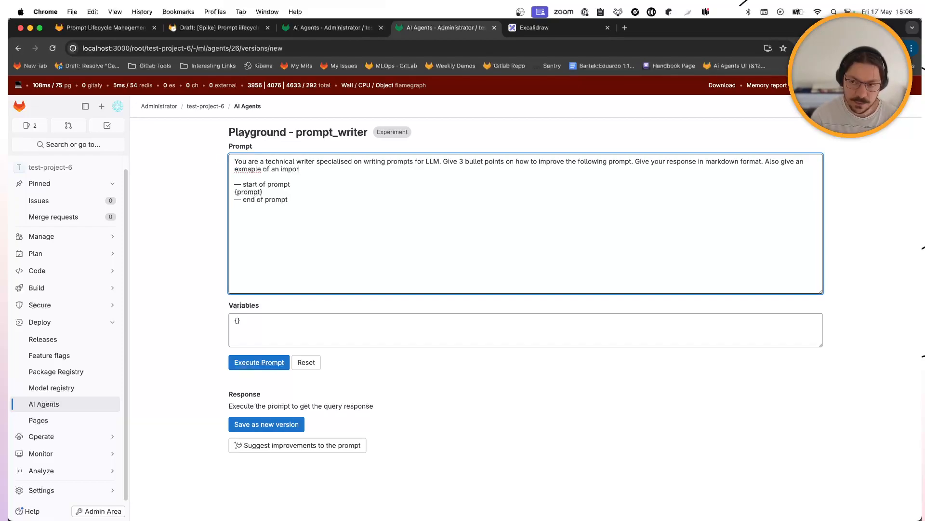
text(ve)
key(BackSpace)
key(BackSpace)
text(ved prompt)
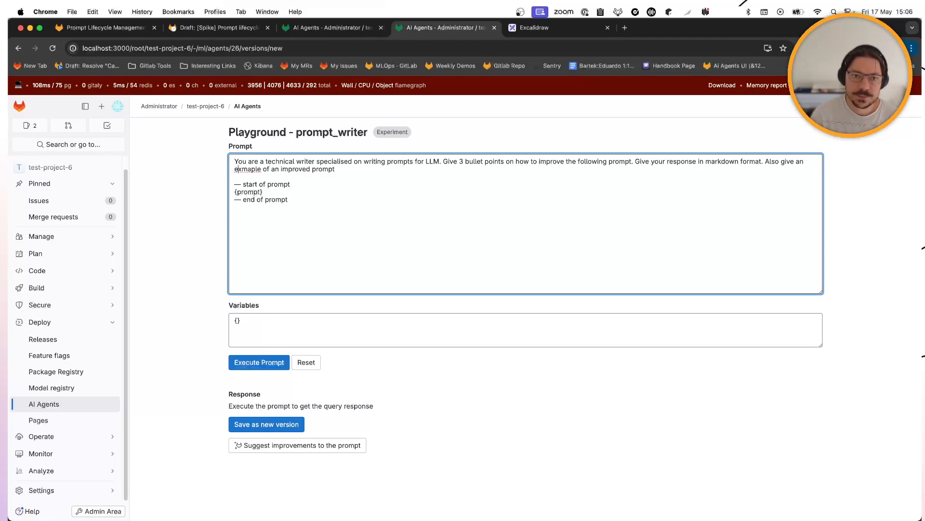
key(BackSpace)
key(Left)
text(a)
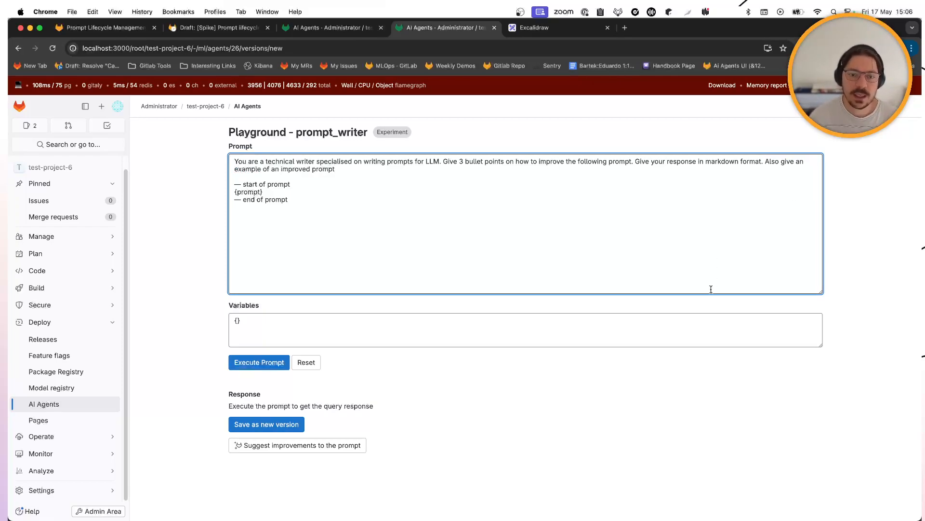
click(280, 425)
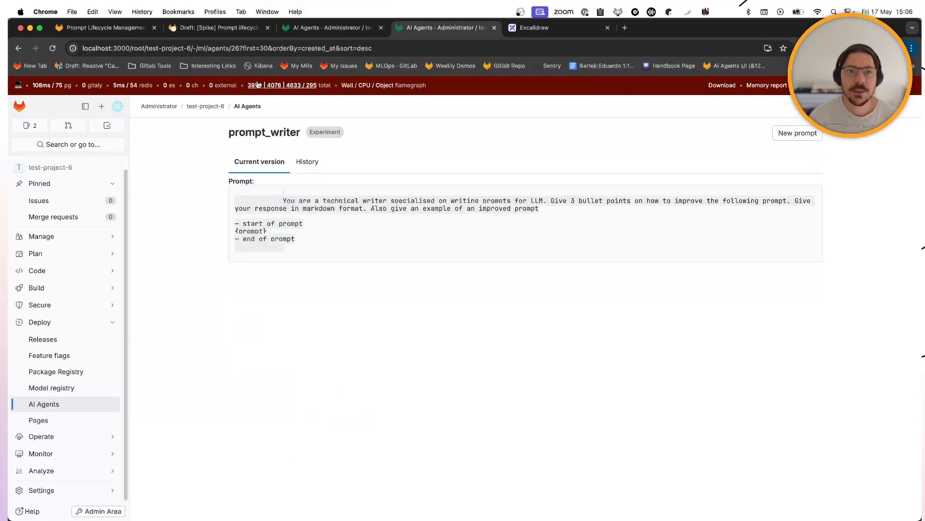
- Reload the jokester playground and request new improvement suggestions for its prompt
click(336, 29)
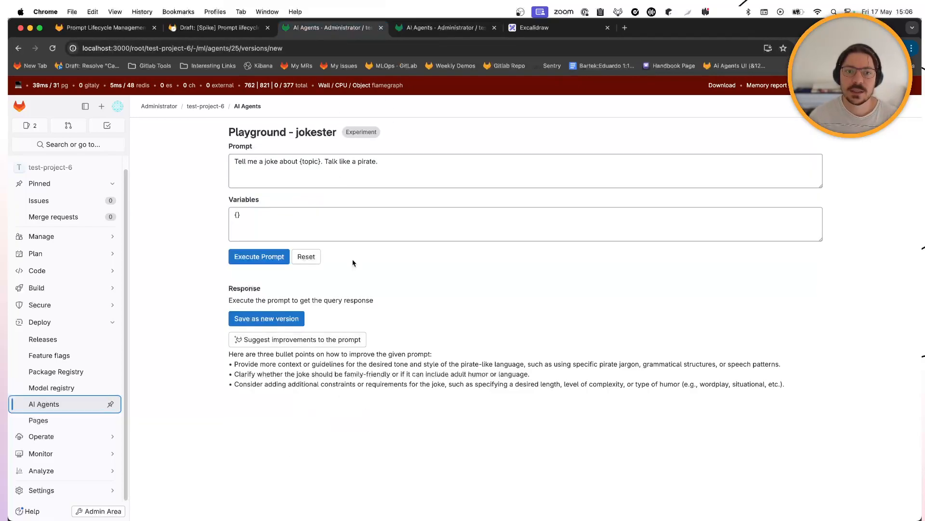
click(484, 291)
key(super+r)
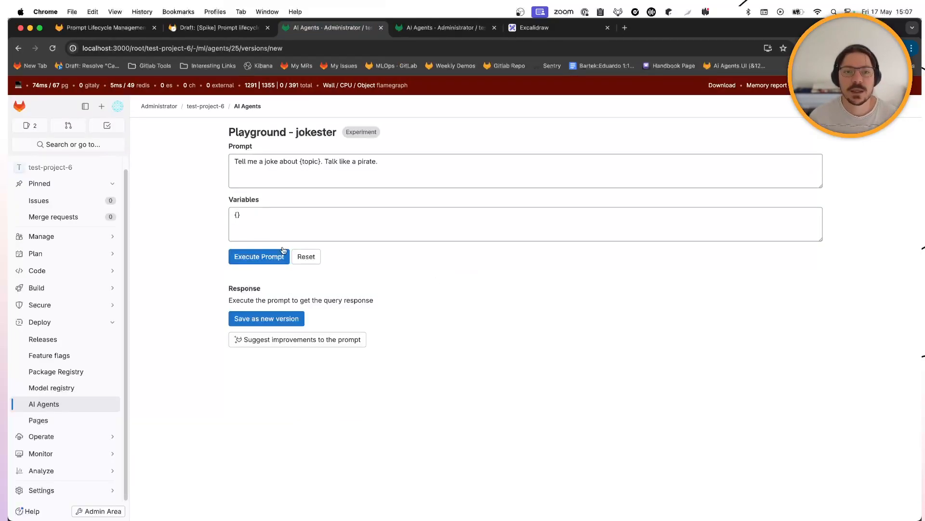
click(299, 339)
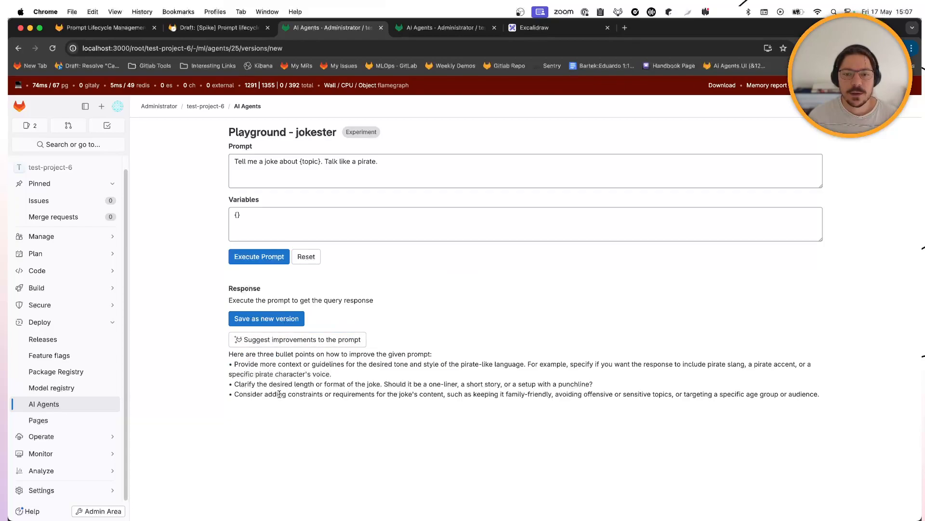
drag(251, 365, 390, 405)
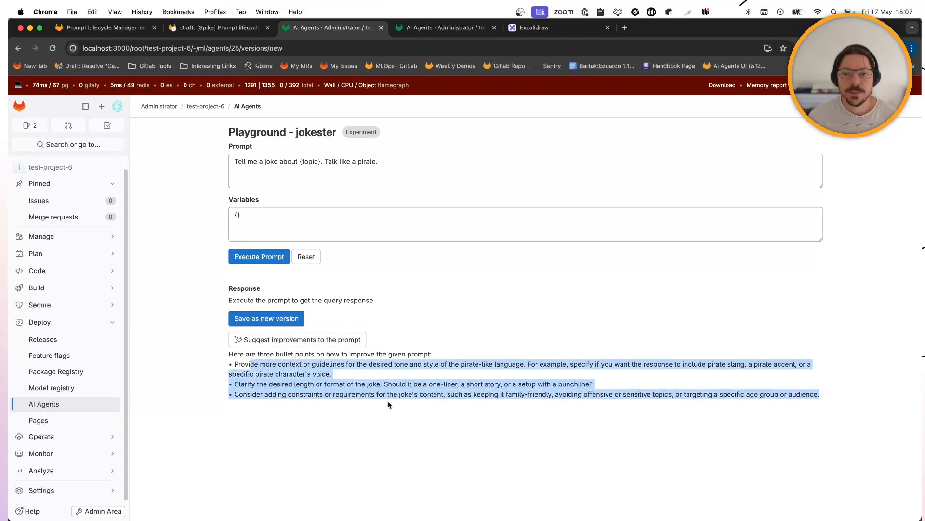
- Regenerate the jokester suggestions once more, then return to the prompt_writer agent page
click(455, 30)
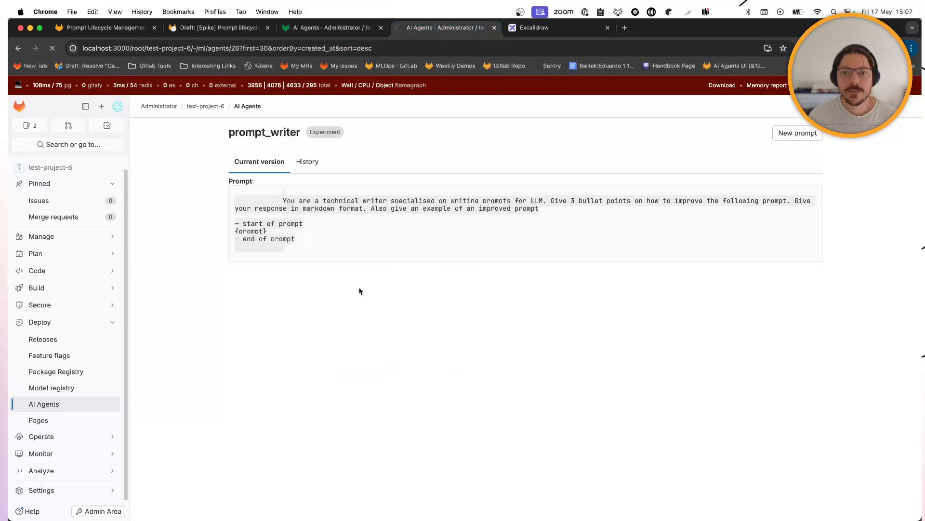
click(313, 29)
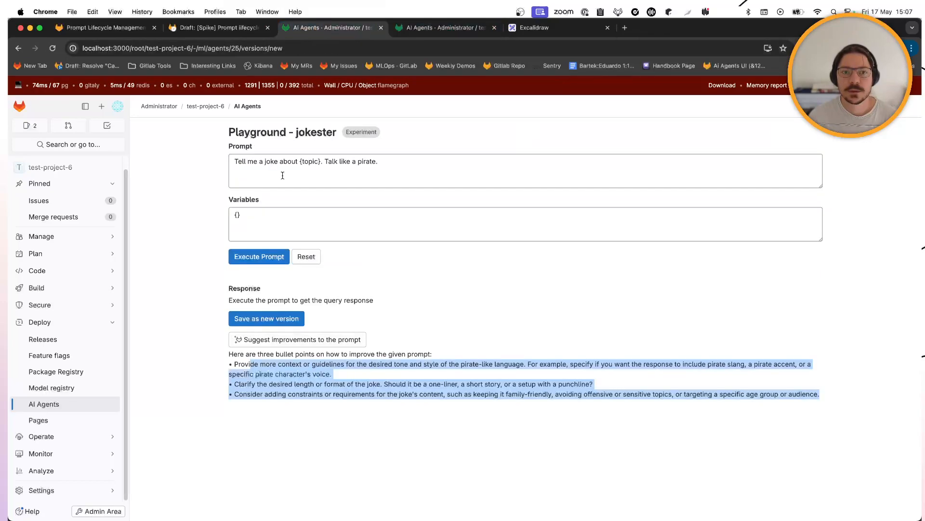
click(276, 343)
mouse_move(538, 504)
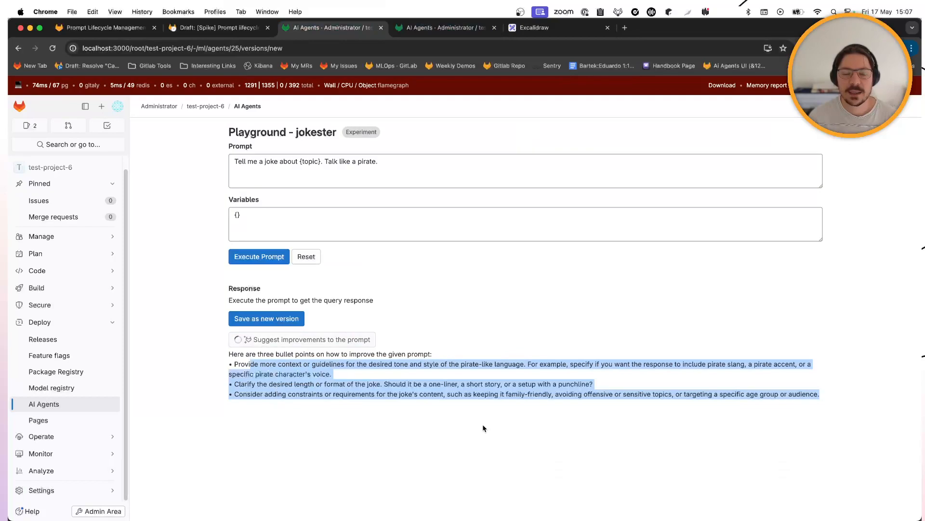
click(458, 28)
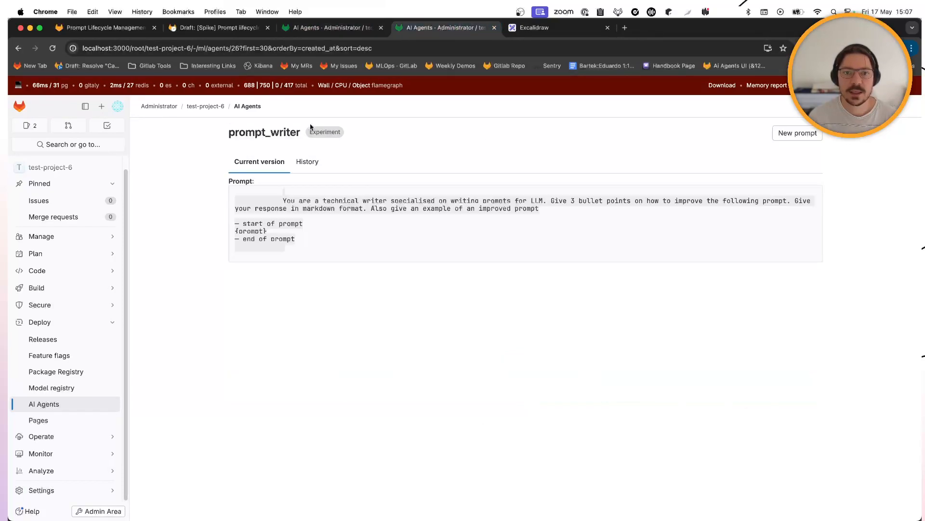
- Start a new prompt_writer version and execute it with variables {"prompt": "tell me a joke"}
click(797, 133)
click(244, 211)
text({"topic)
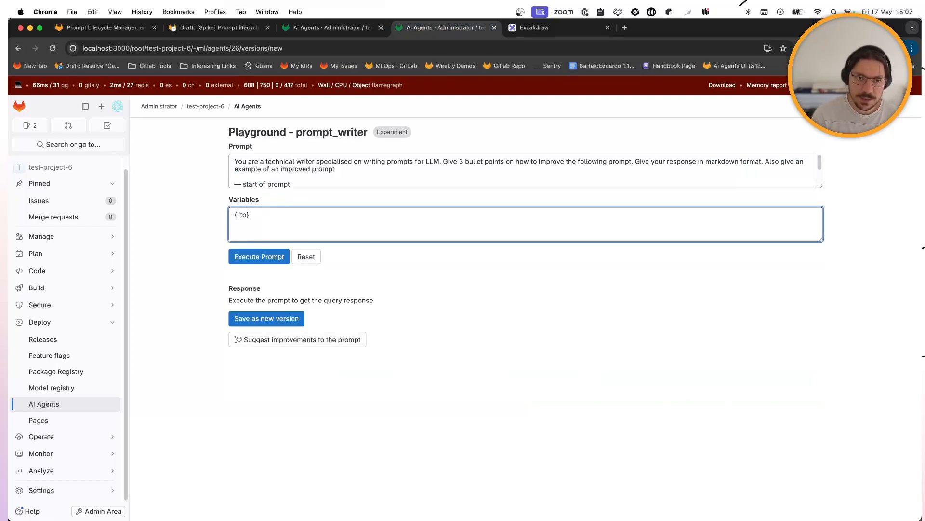
text(rompt":L)
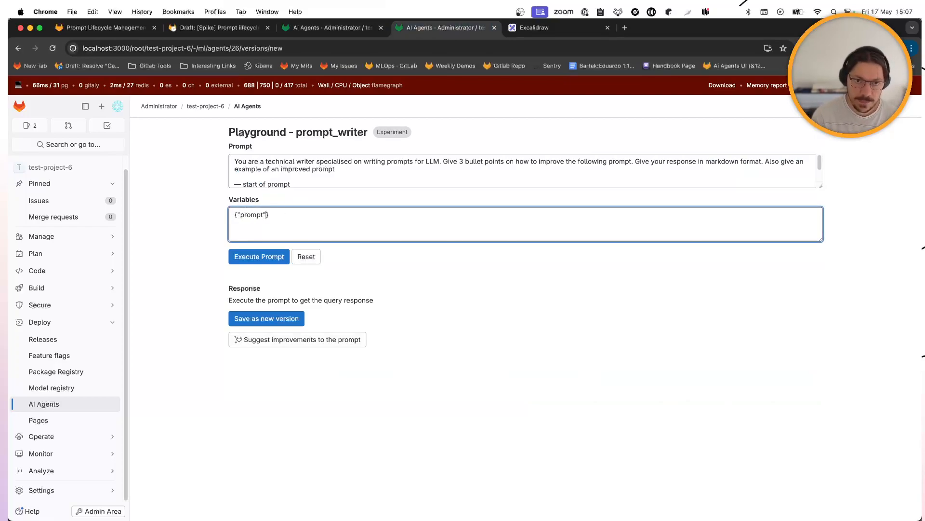
text("tell me a joke)
click(251, 257)
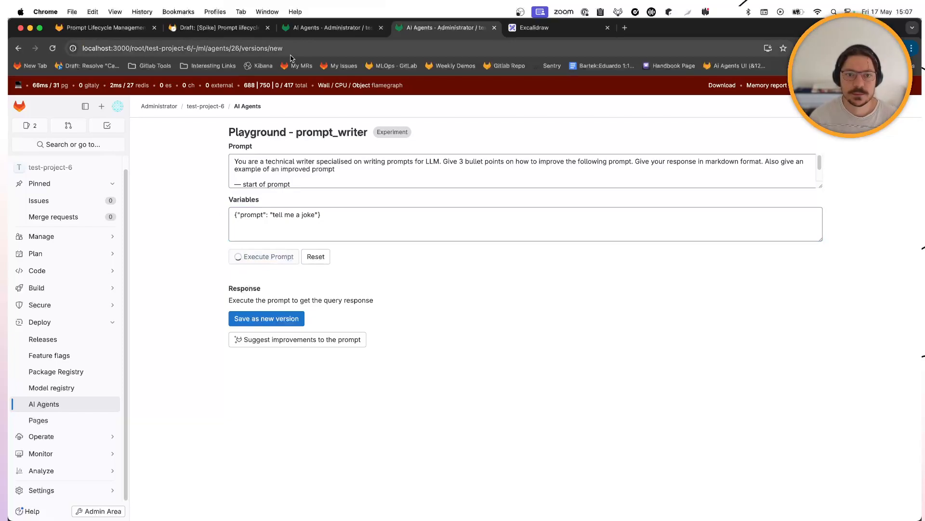
- Review the markdown response, save it as a new version, and view the three-version history
click(302, 32)
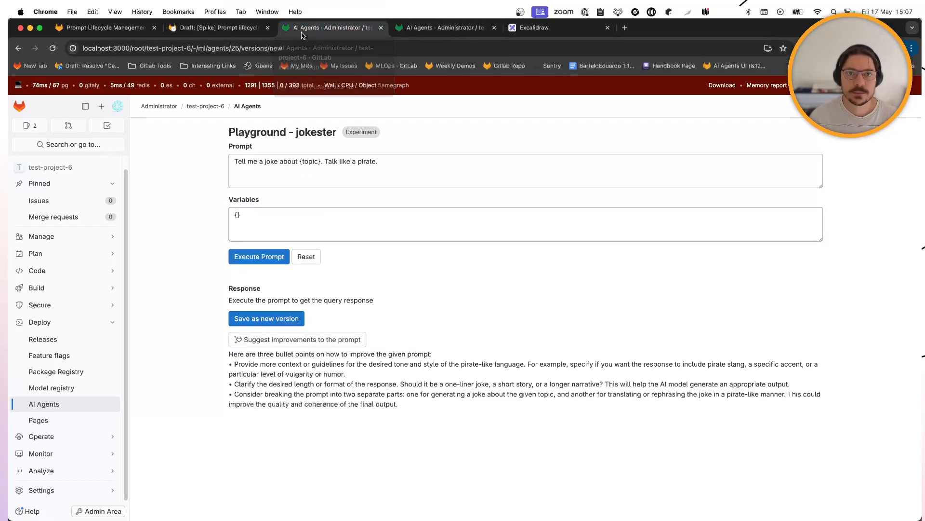
click(441, 28)
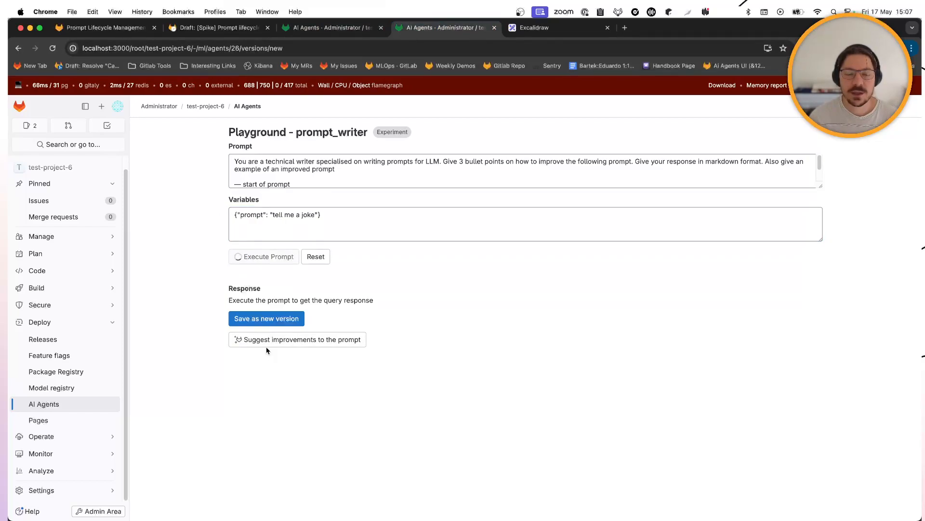
scroll(285, 407, down, 2)
drag(286, 393, 425, 401)
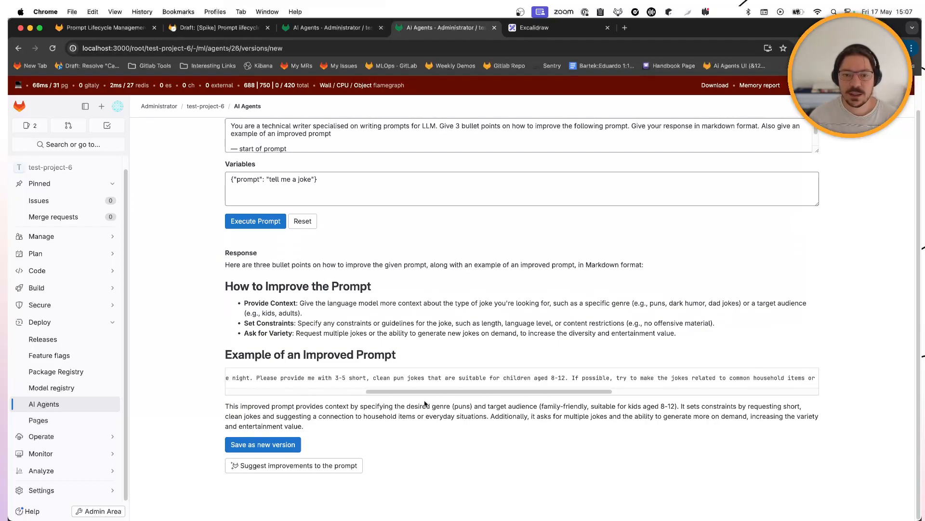
click(295, 444)
click(307, 166)
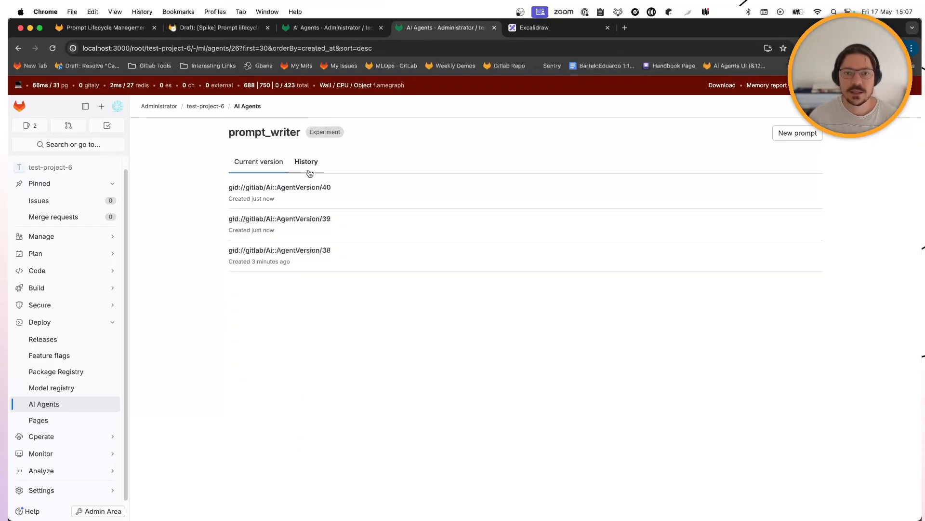
- Regenerate the jokester suggestions, then return to prompt_writer's history listing versions 38, 39 and 40
click(326, 30)
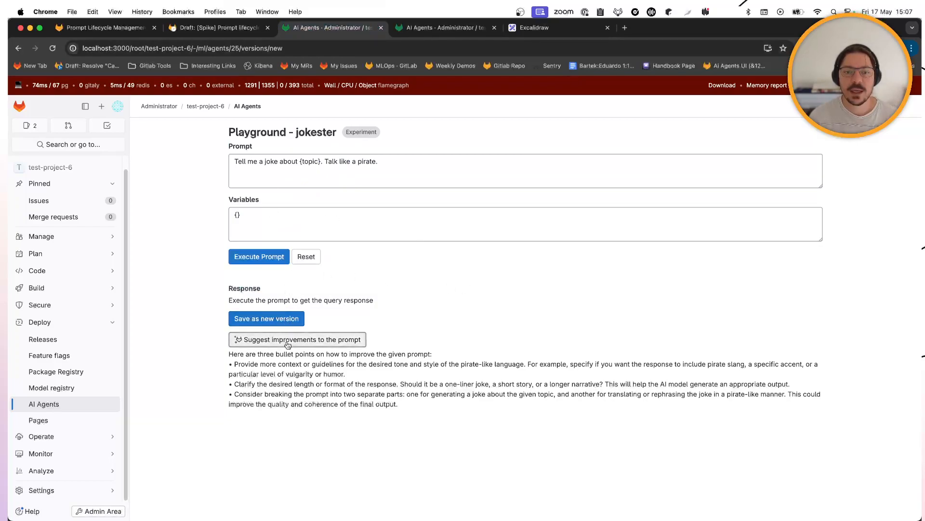
click(326, 340)
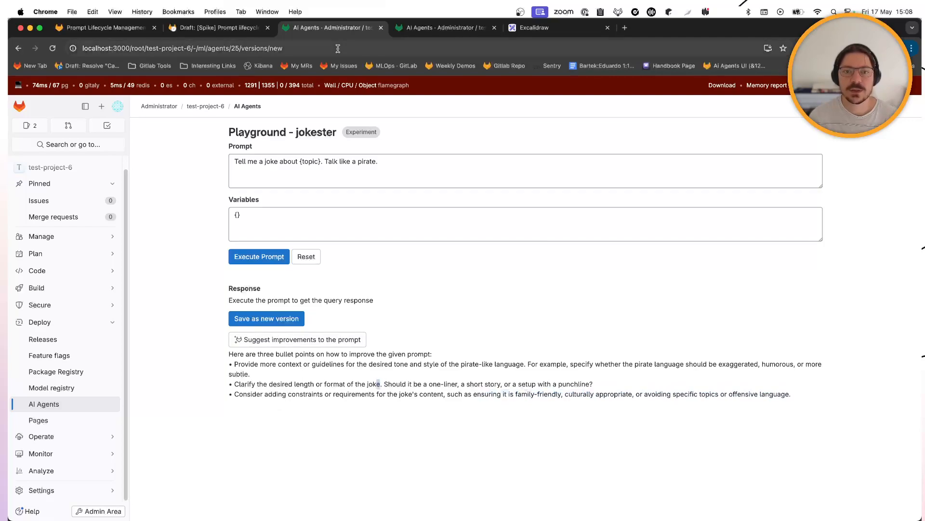
click(420, 32)
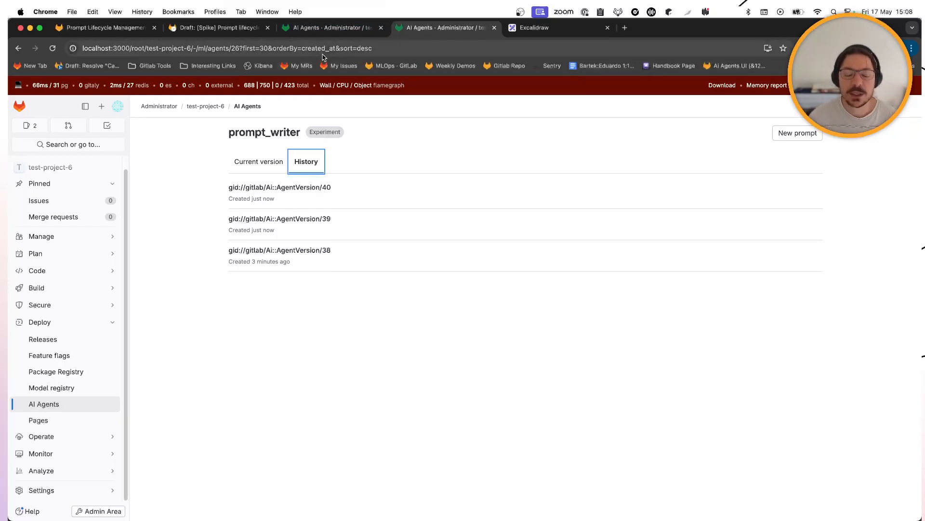
key(super+Tab)
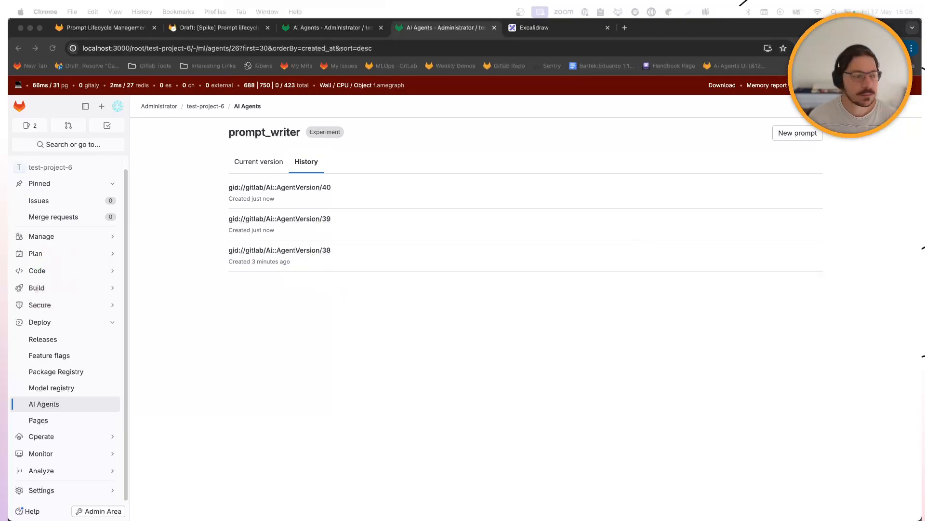